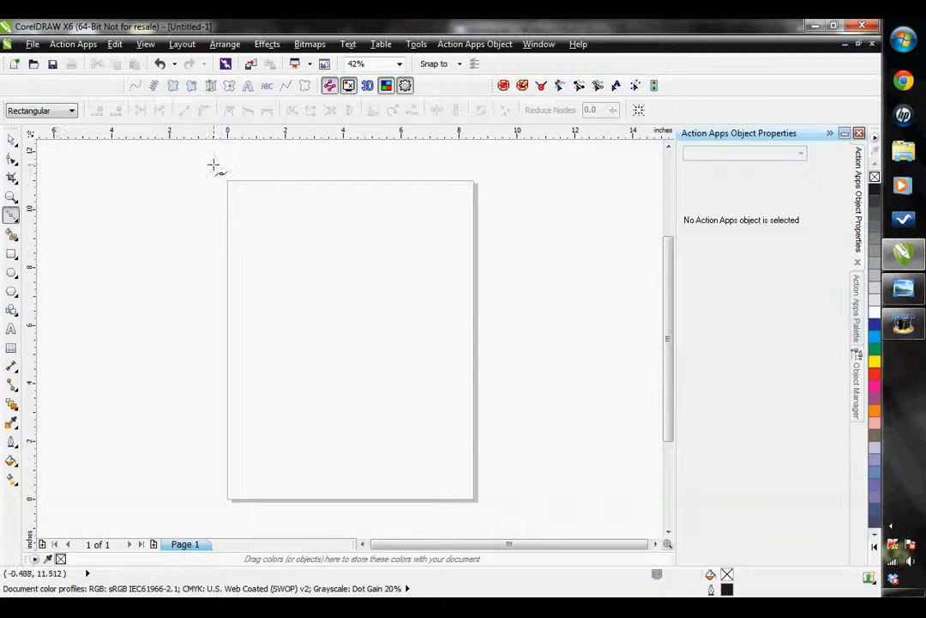
Draw a horizontal line about 7.2 inches long across the upper part of the page and convert it to embroidery text
left_click(10, 216)
left_click(245, 279)
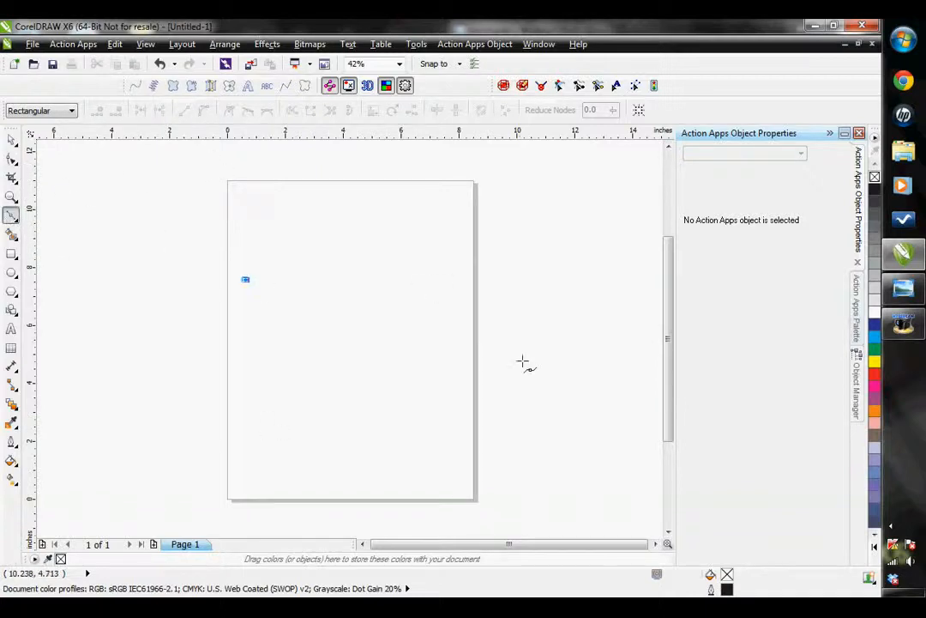
left_click(453, 277)
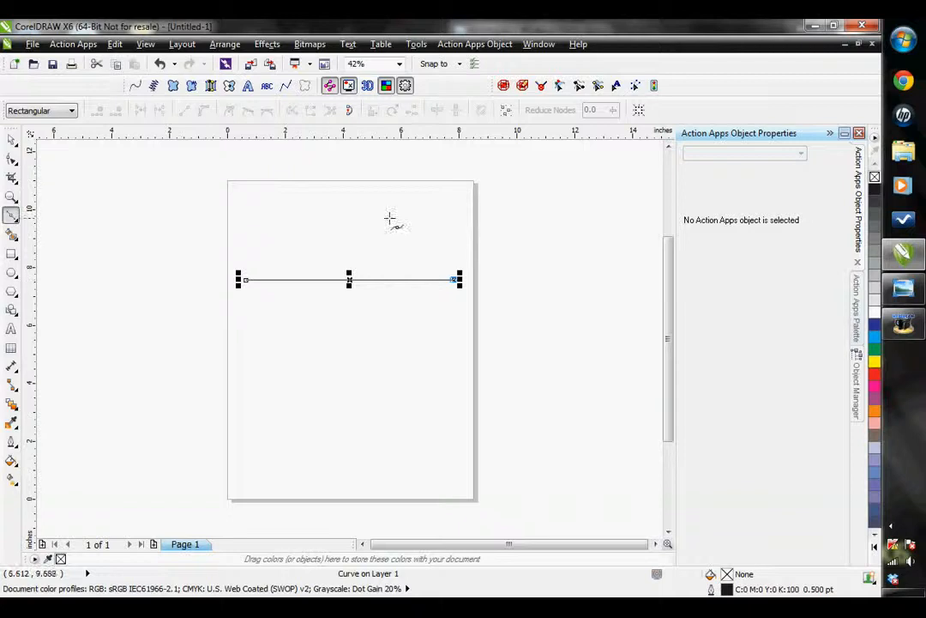
left_click(247, 88)
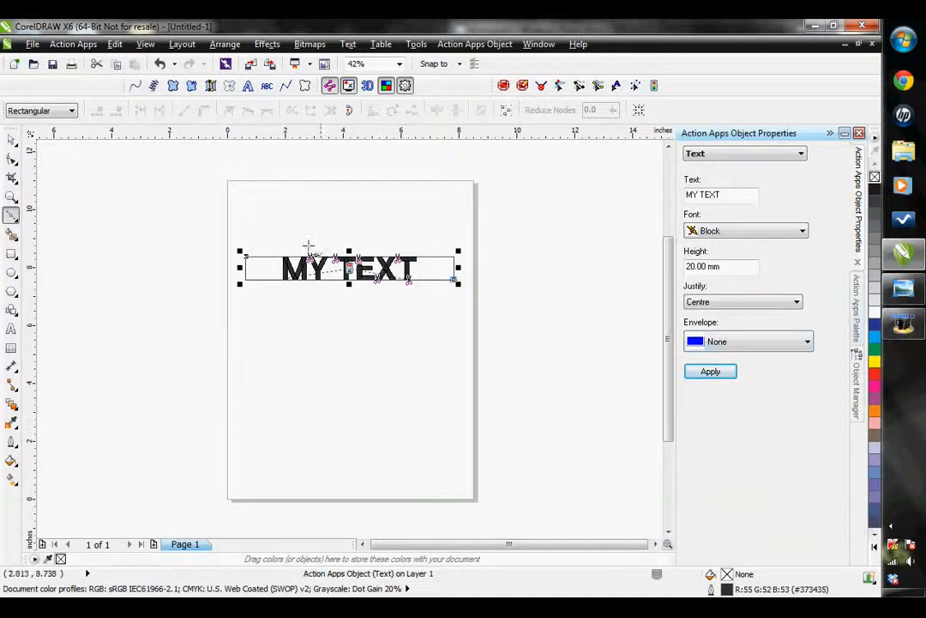
Try embroidery text along a freehand wavy curve below the straight text, and delete that curved text
left_click(13, 222)
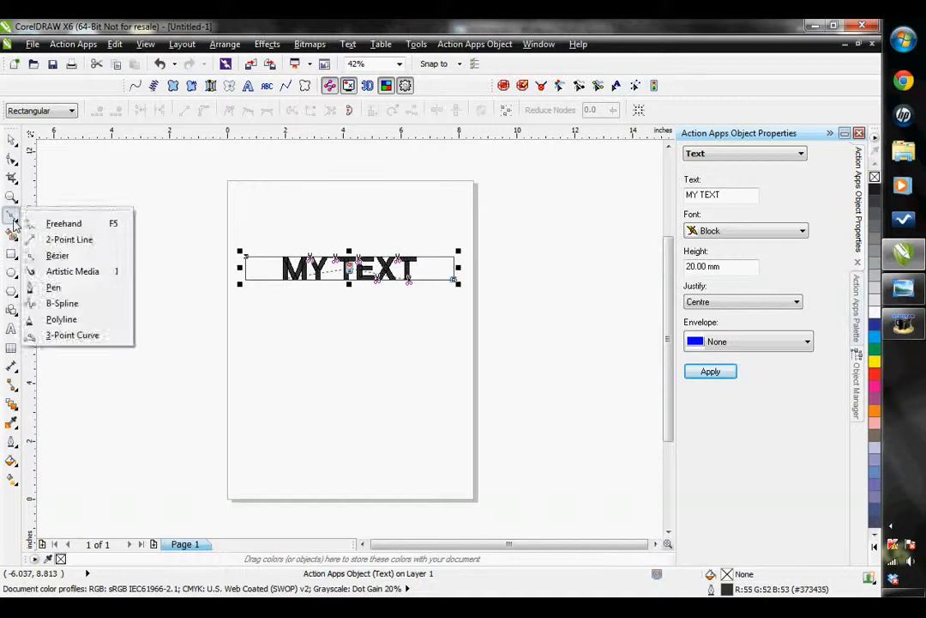
left_click(62, 218)
mouse_move(255, 330)
left_mouse_down()
mouse_move(307, 336)
mouse_move(447, 324)
left_mouse_up()
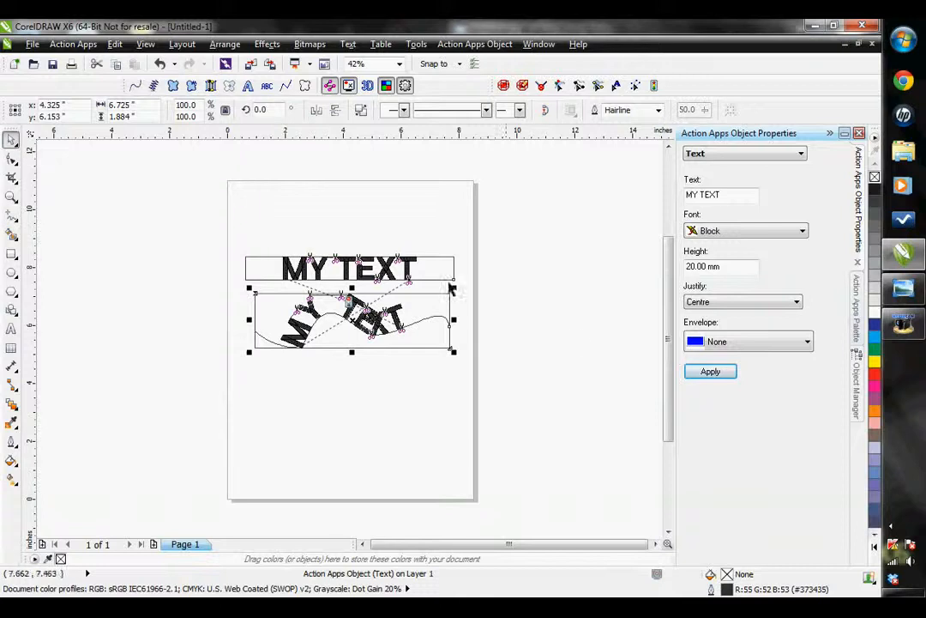
key("Delete")
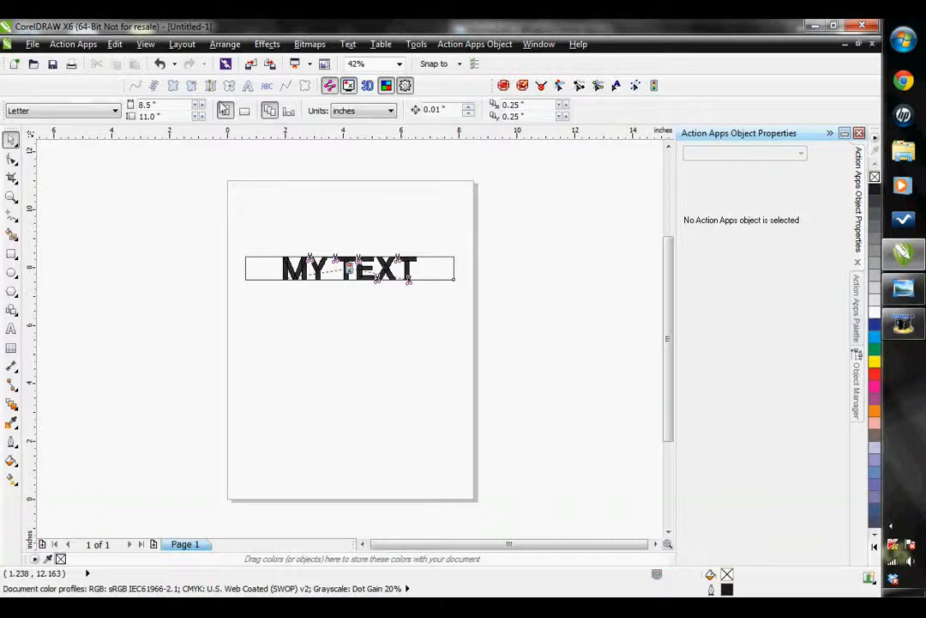
Select the straight embroidery text and change its wording to "Action"
left_click_drag(227, 216, 600, 304)
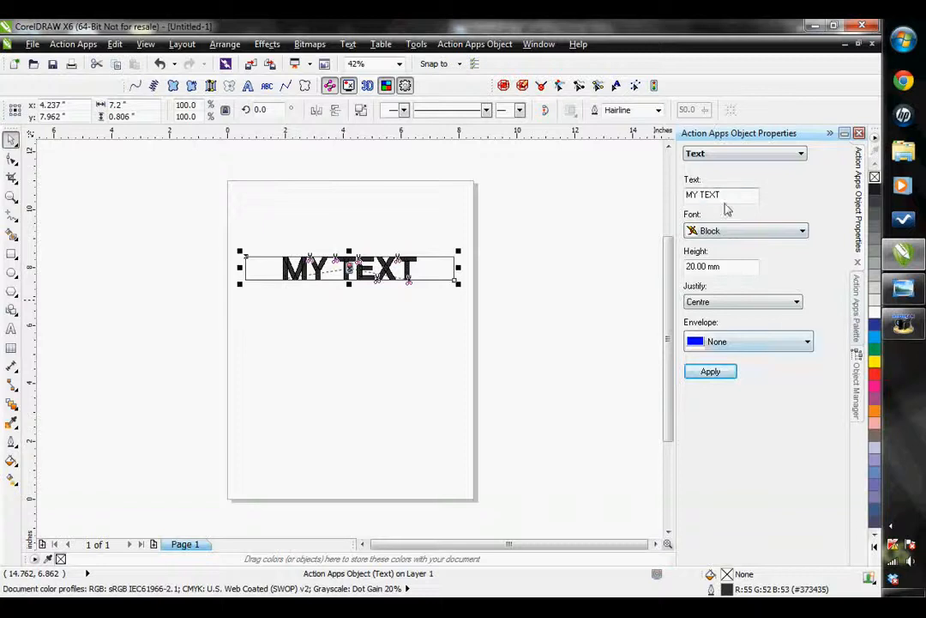
left_click_drag(726, 198, 664, 206)
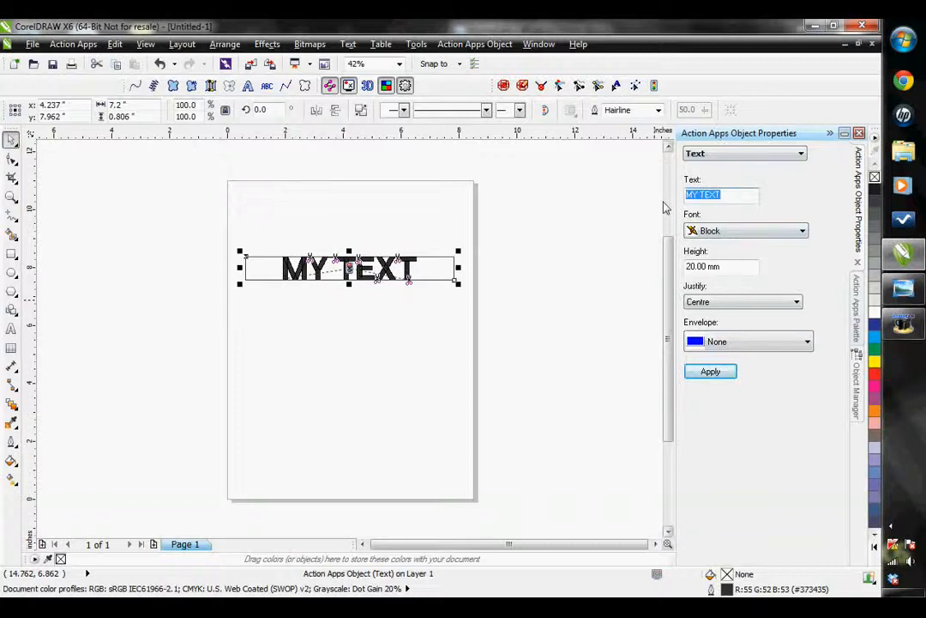
type("Action")
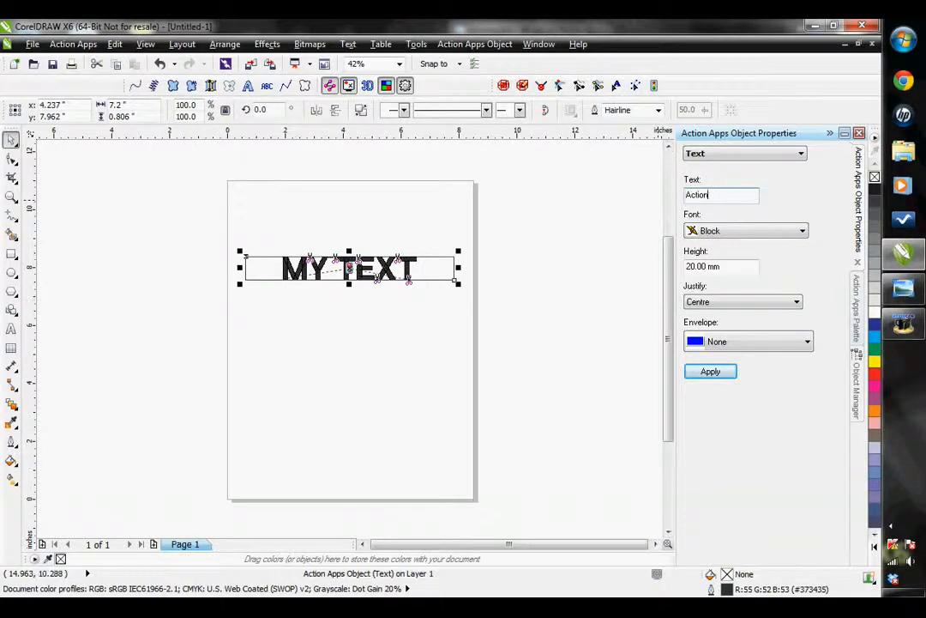
left_click(696, 375)
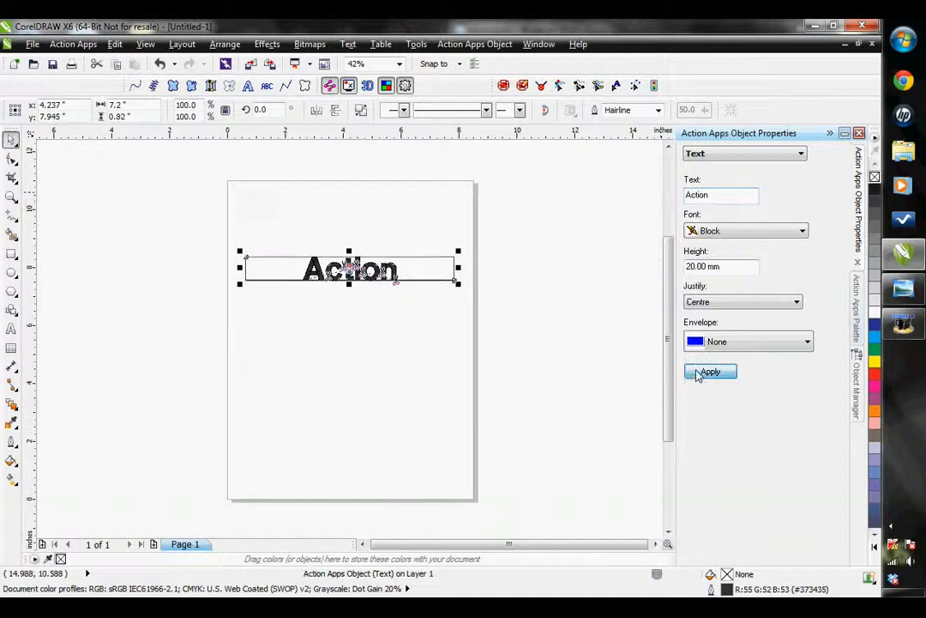
Set the Action text's font to Kindergarten and its height to 50 mm
left_click(771, 233)
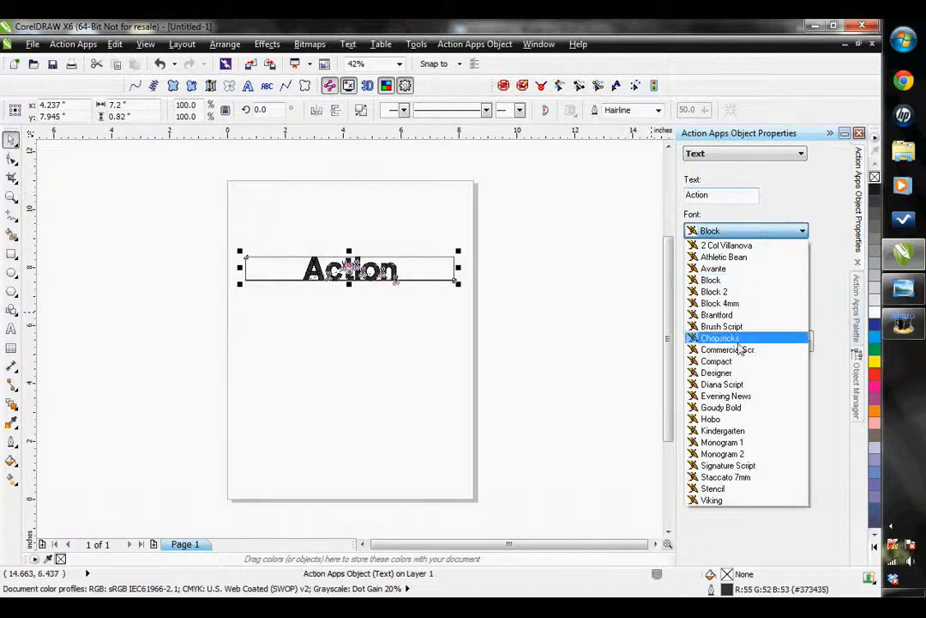
left_click(720, 431)
left_click(711, 371)
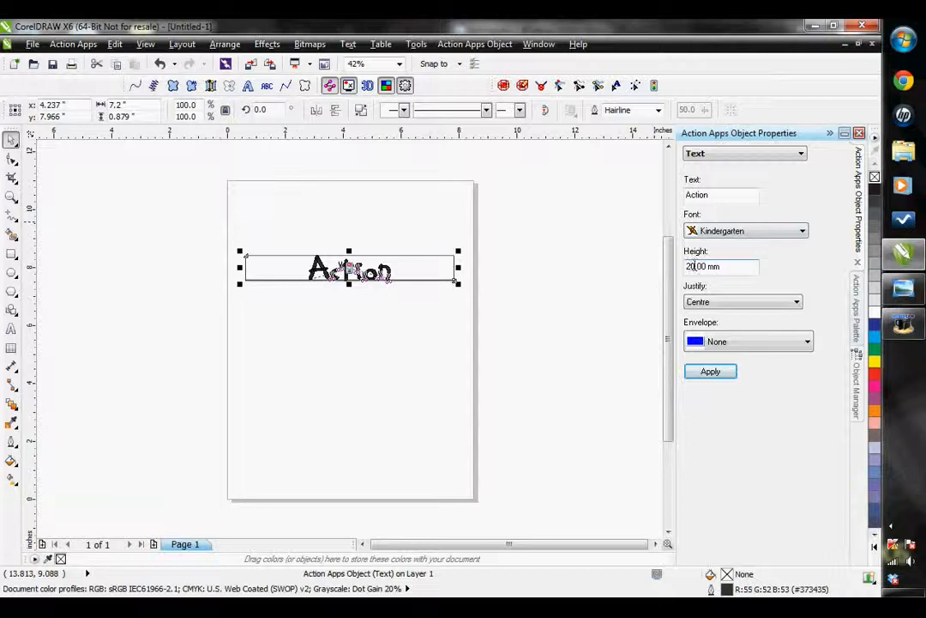
type("50")
left_click(711, 372)
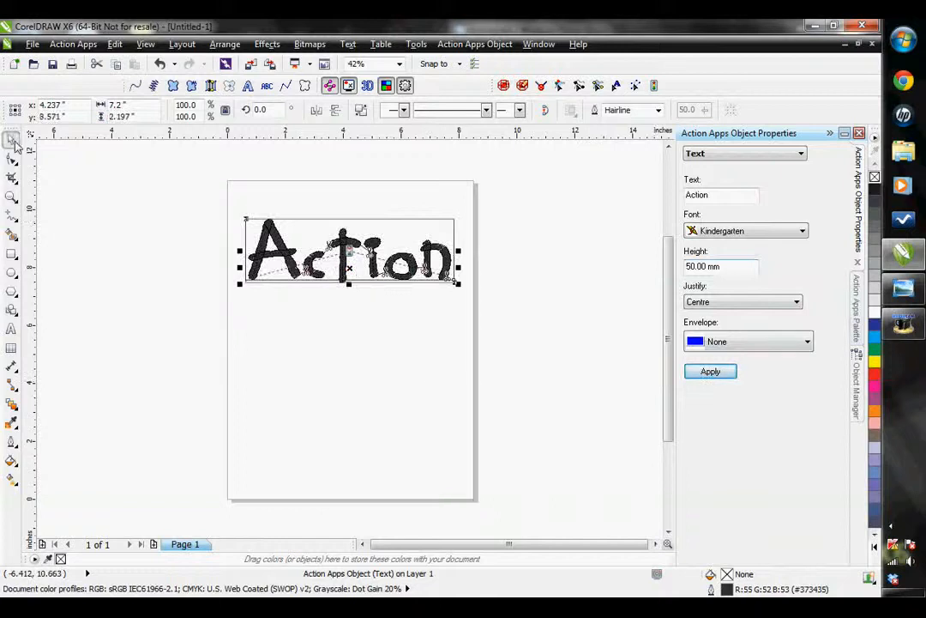
Reselect the Action text and scale it down proportionally to about 5.85 inches wide and 1.79 inches high
left_click(189, 209)
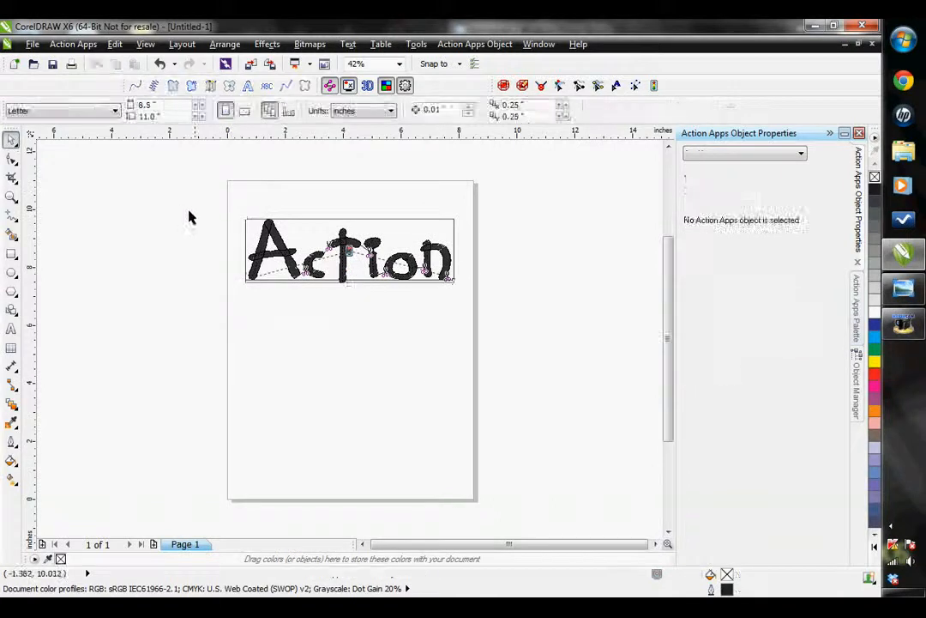
left_click_drag(191, 187, 515, 319)
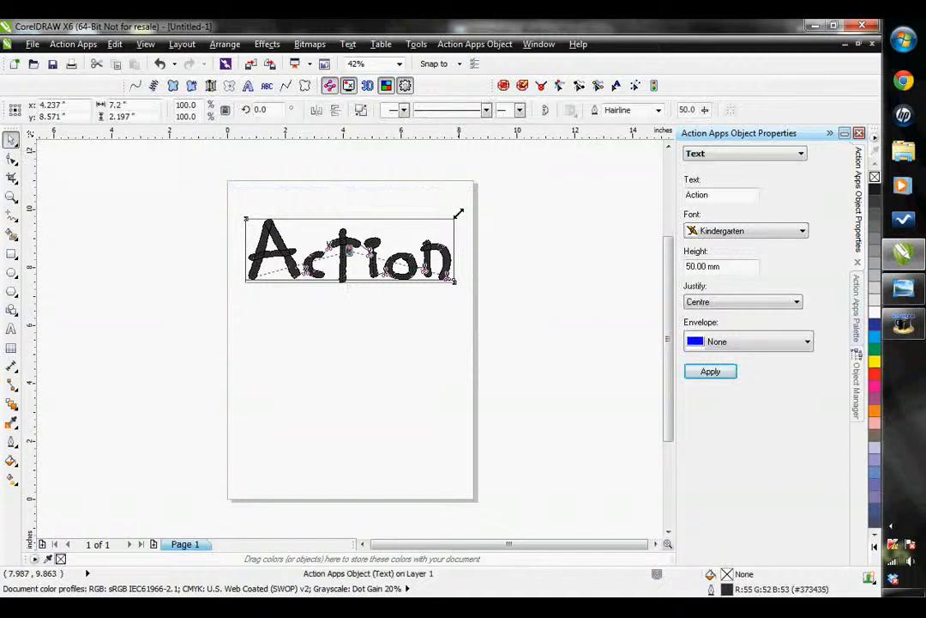
mouse_move(458, 213)
left_mouse_down()
mouse_move(374, 265)
mouse_move(399, 223)
mouse_move(450, 204)
mouse_move(454, 214)
left_mouse_up()
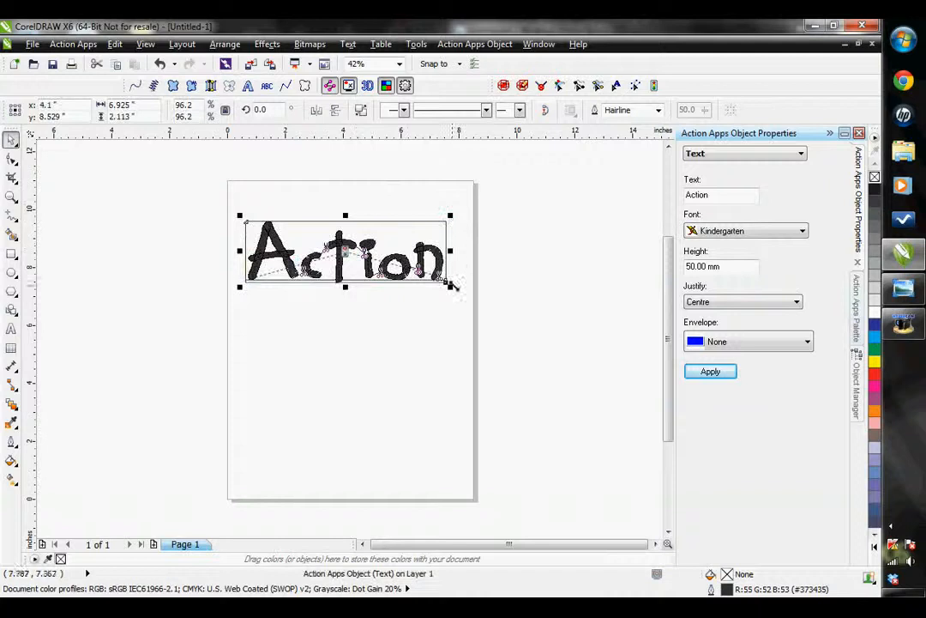
left_click_drag(447, 283, 419, 276)
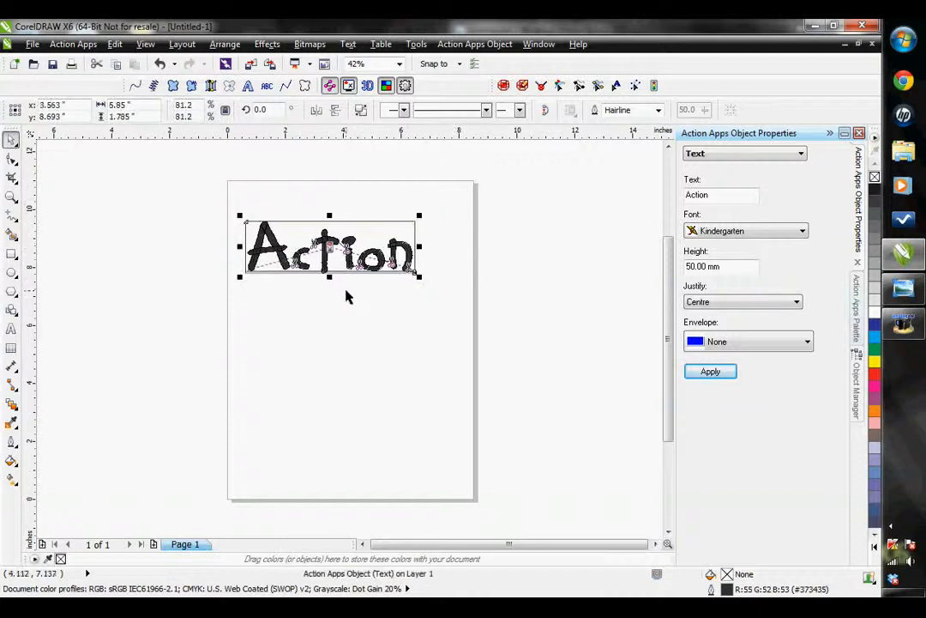
Apply the Bridge Top envelope to the Action text
left_click(714, 341)
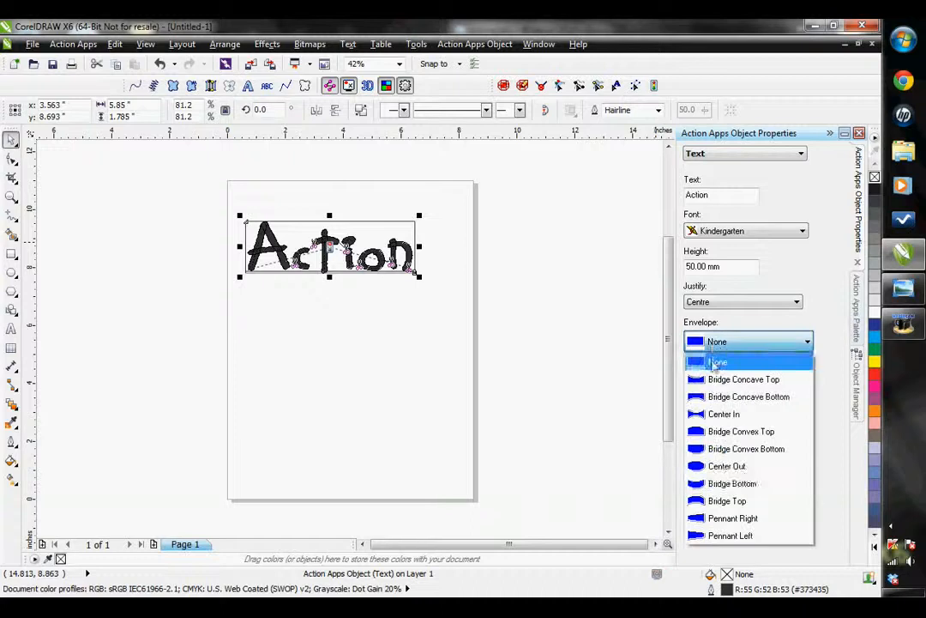
left_click(720, 500)
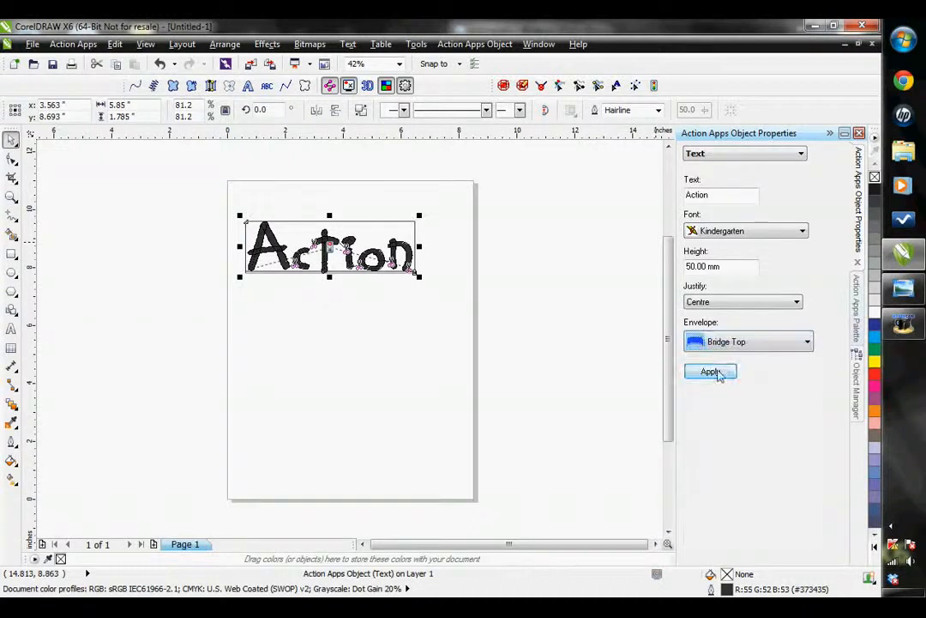
left_click(712, 371)
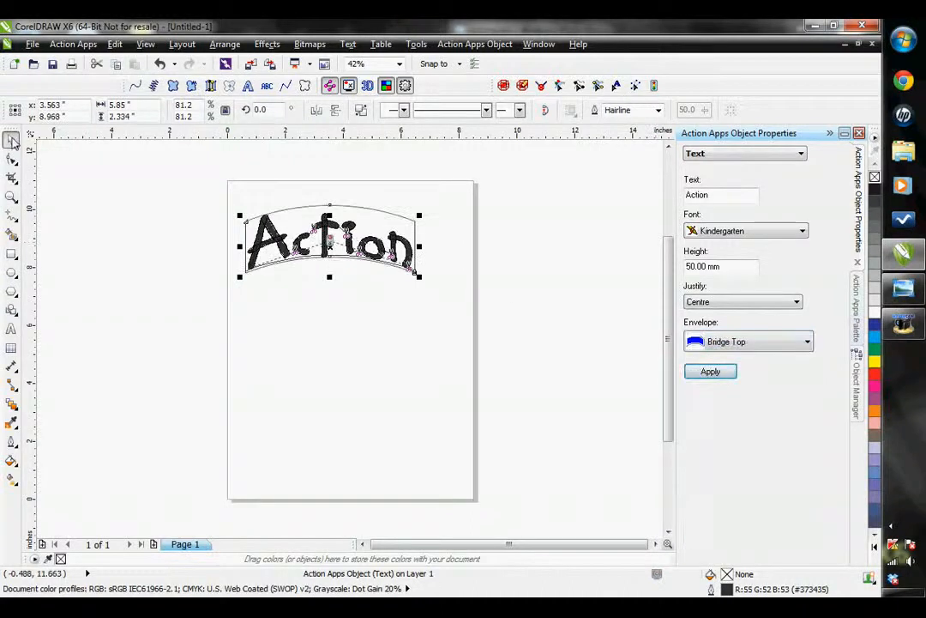
Reselect the arched text and move it slightly right and down, centred at about X 4.09 and Y 8.84 inches
double_click(333, 247)
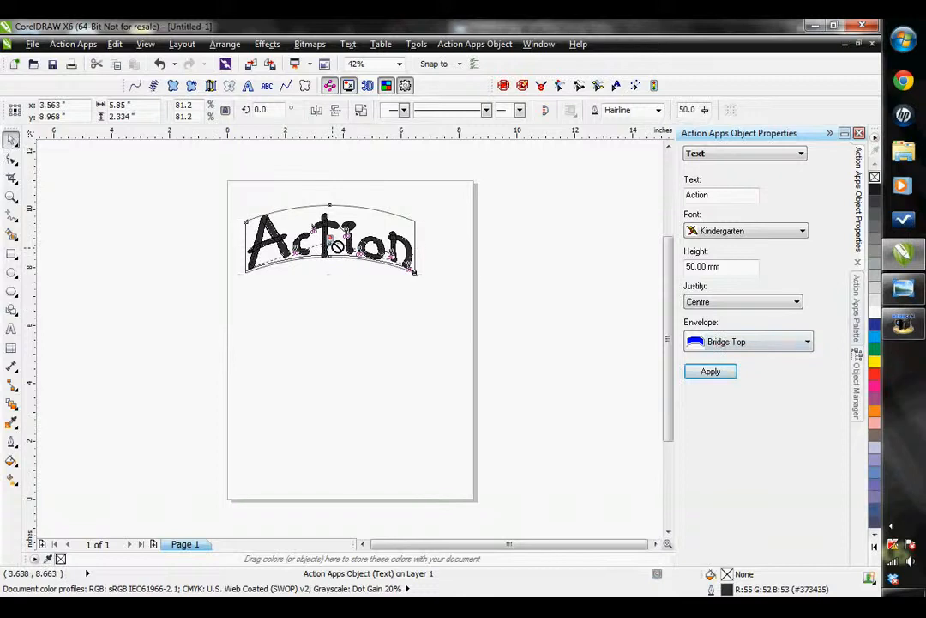
left_click(62, 182)
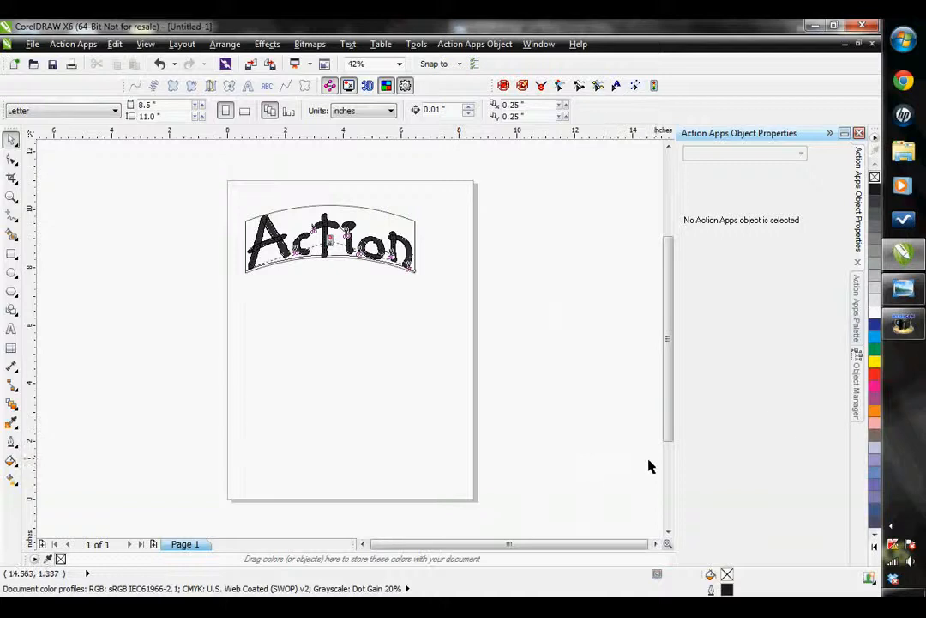
left_click_drag(178, 199, 466, 309)
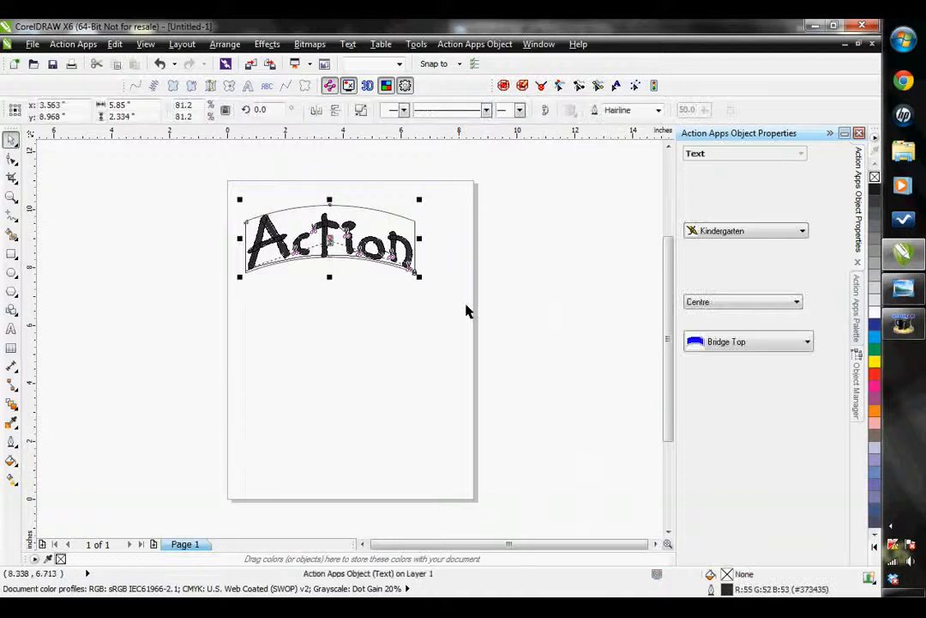
left_click_drag(329, 238, 344, 241)
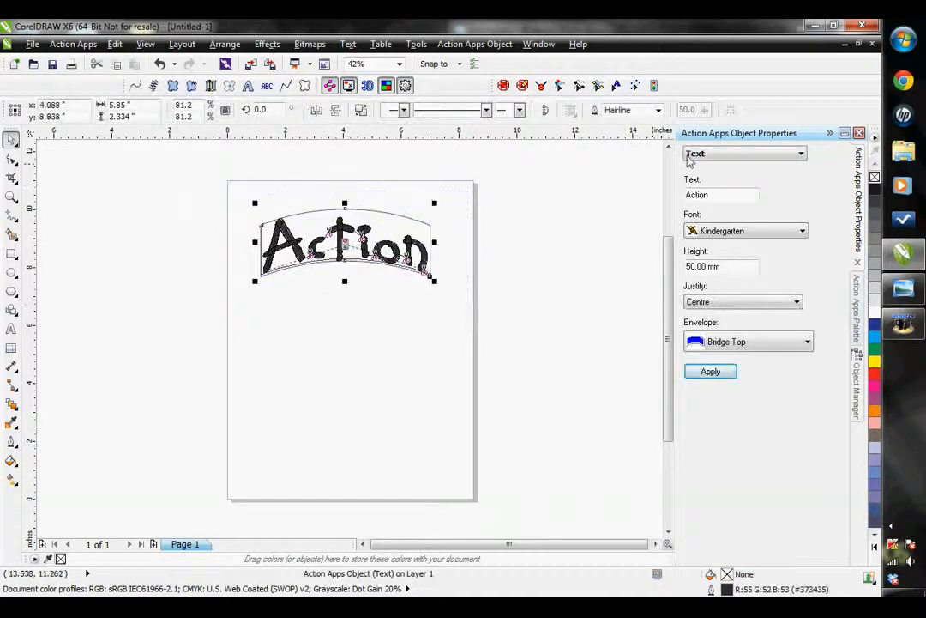
Display the text connection settings and examine the trims and connecting stitches between the letters up close
left_click(754, 155)
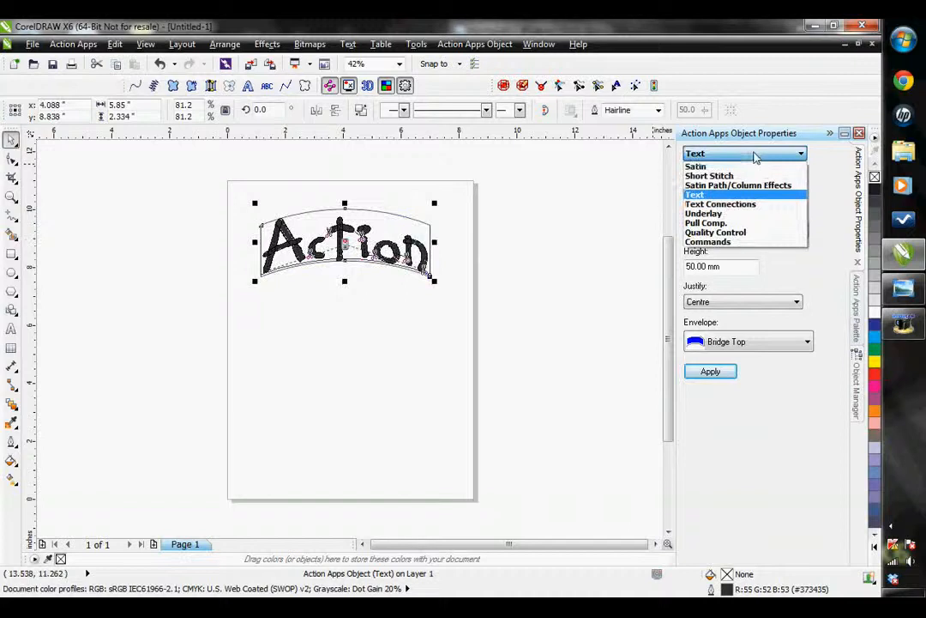
left_click(717, 206)
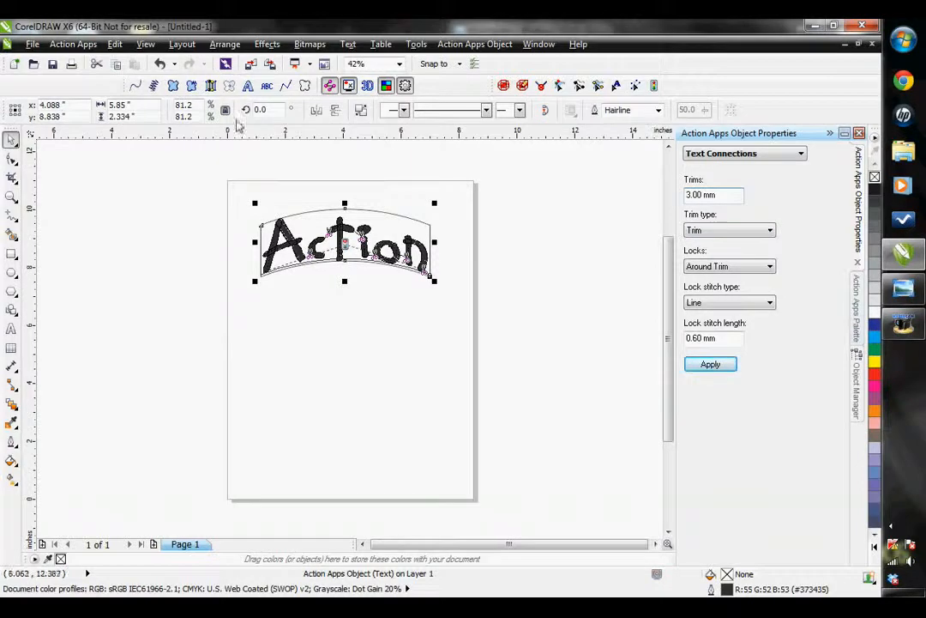
scroll(323, 238, "up", 5)
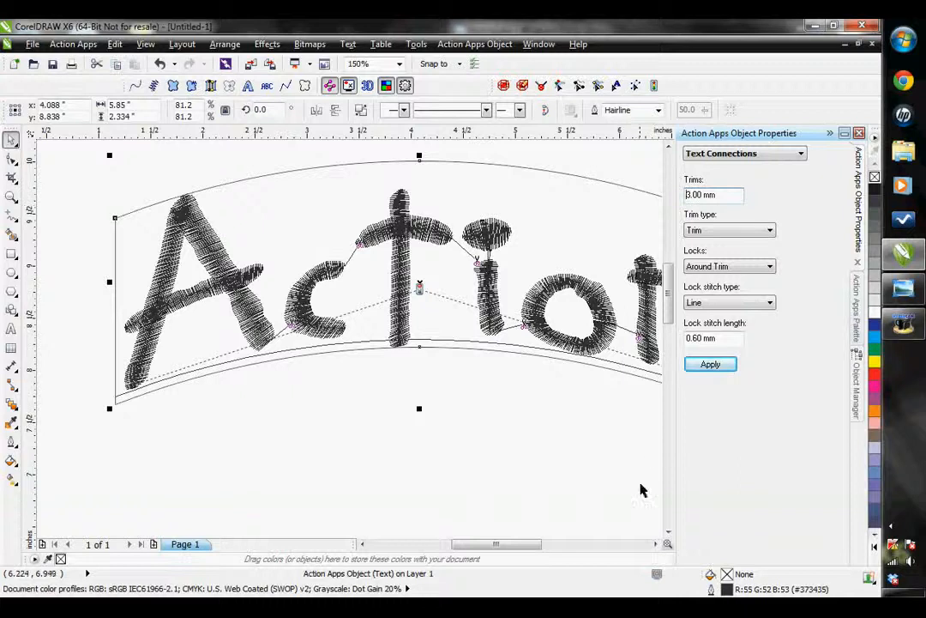
scroll(553, 463, "right", 2)
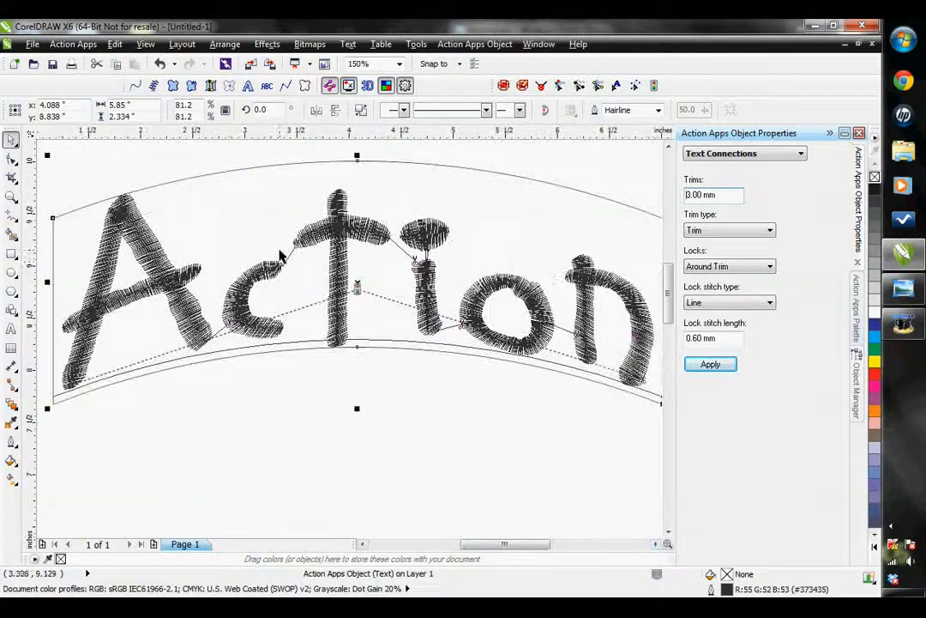
scroll(279, 254, "up", 2)
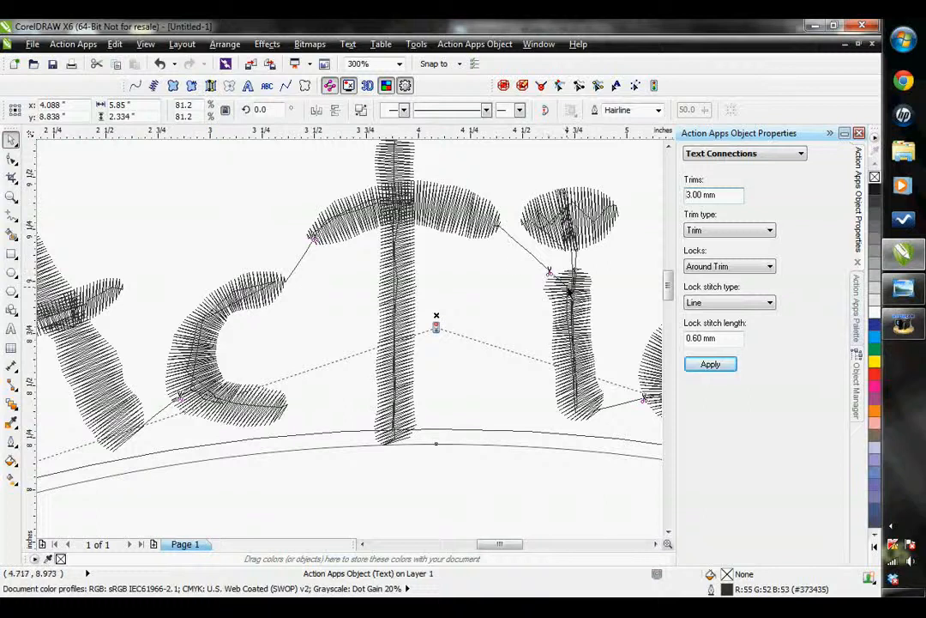
Return to the text properties and change the Action text's font to Brush Script
left_click(773, 156)
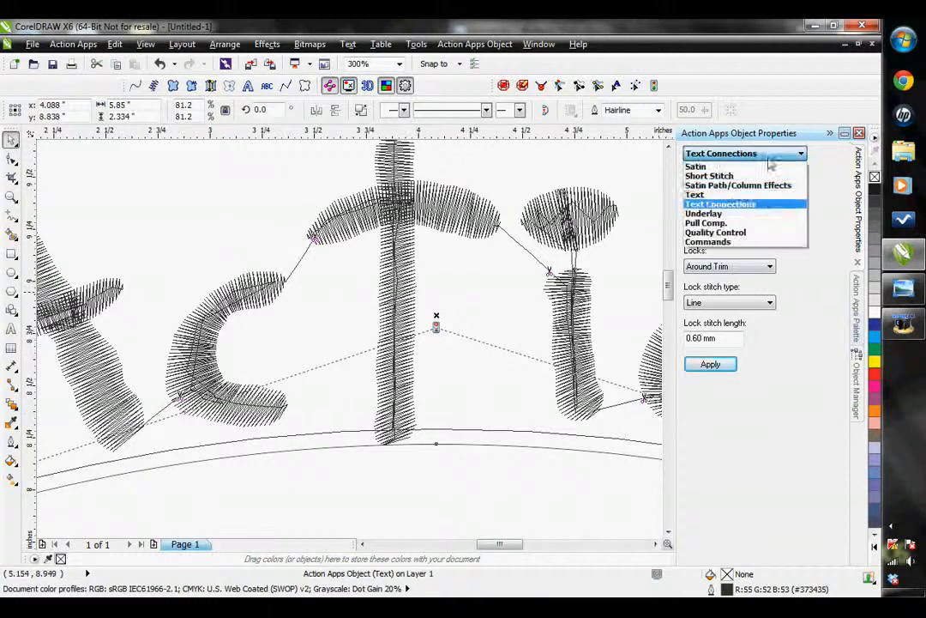
left_click(703, 194)
left_click(743, 232)
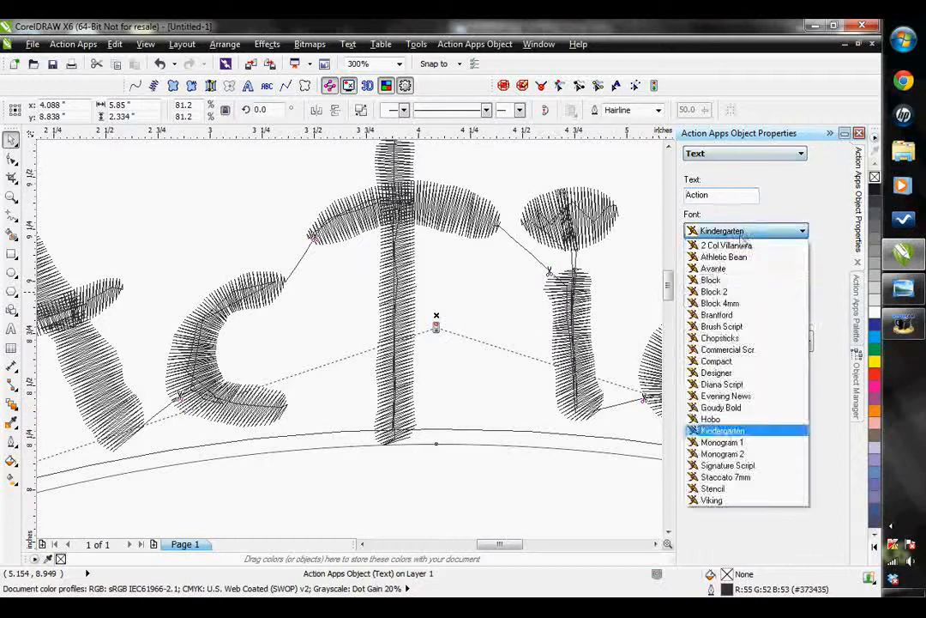
left_click(728, 327)
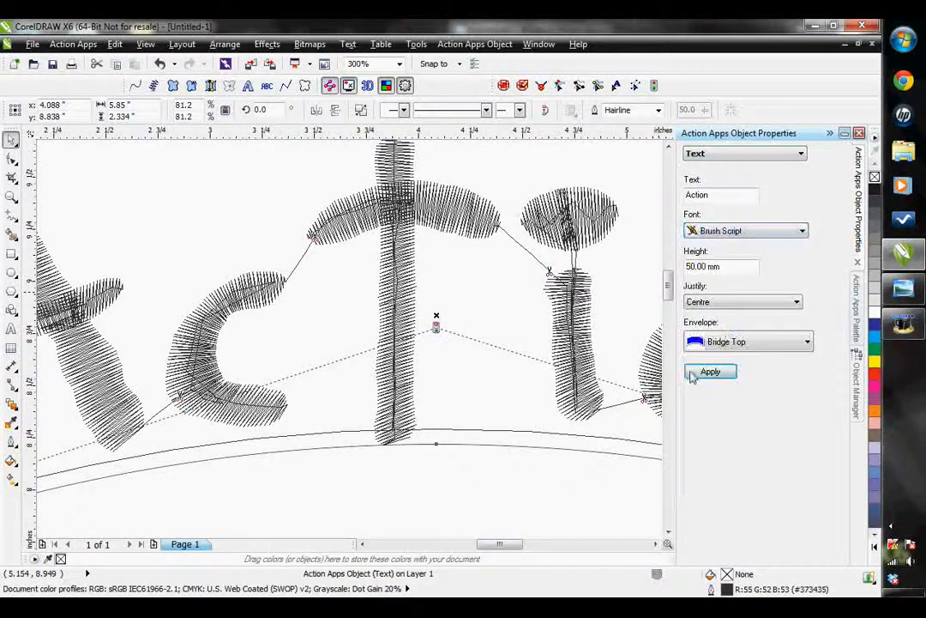
left_click(702, 373)
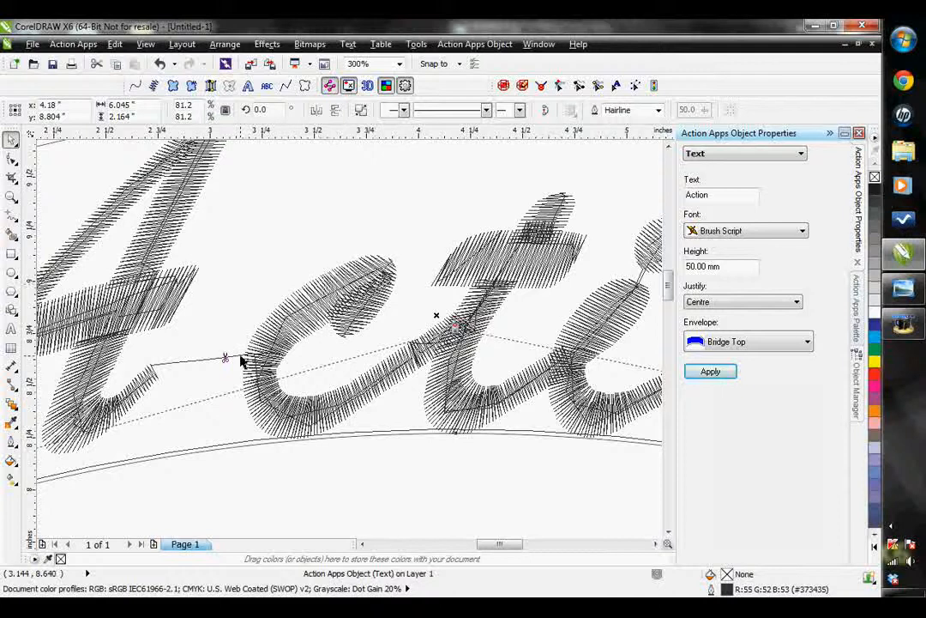
Display the text connection settings and examine the trims and connecting stitches along the letters of the Brush Script text
left_click(743, 157)
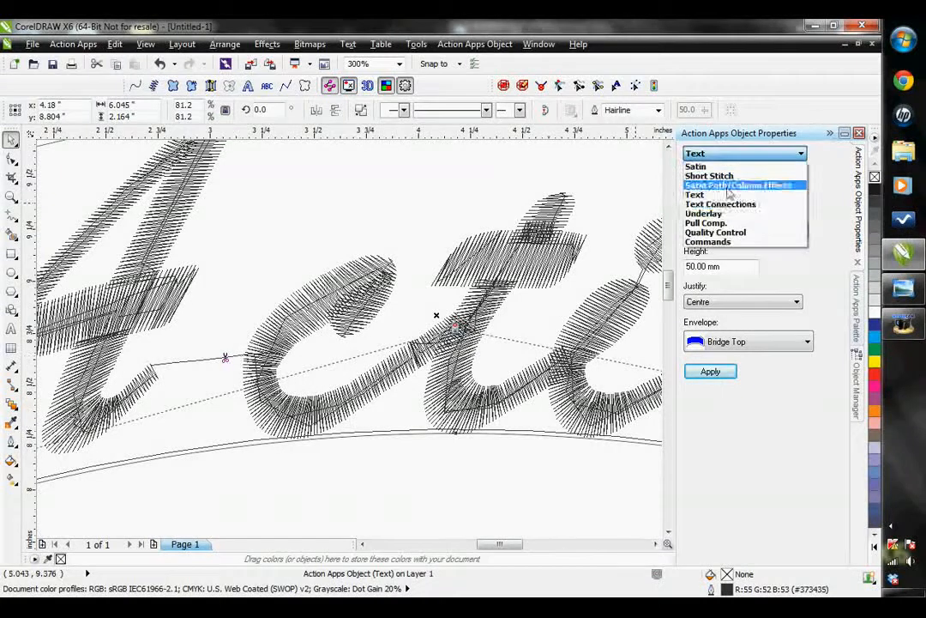
left_click(720, 212)
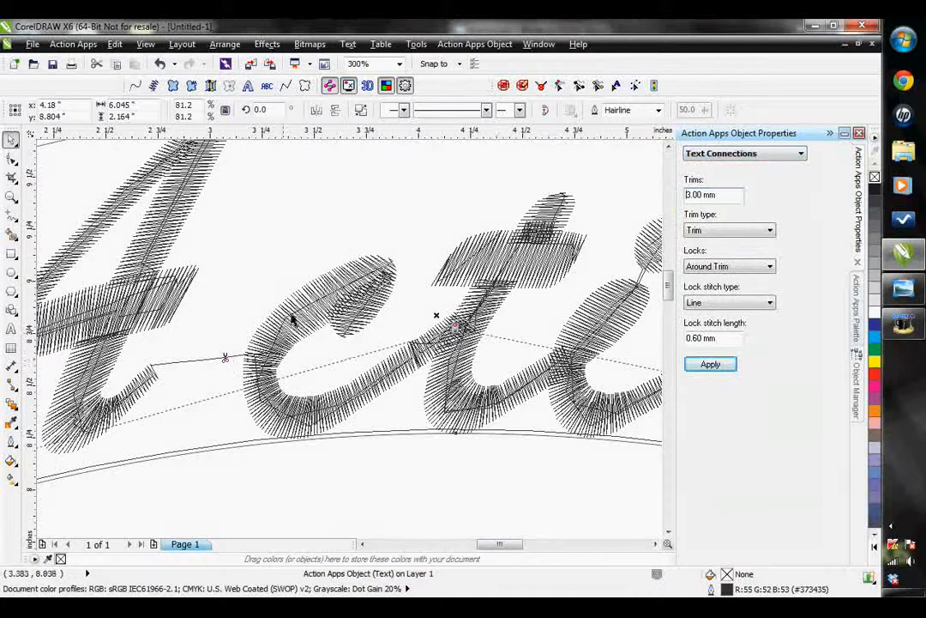
left_click(657, 544)
left_click(657, 544)
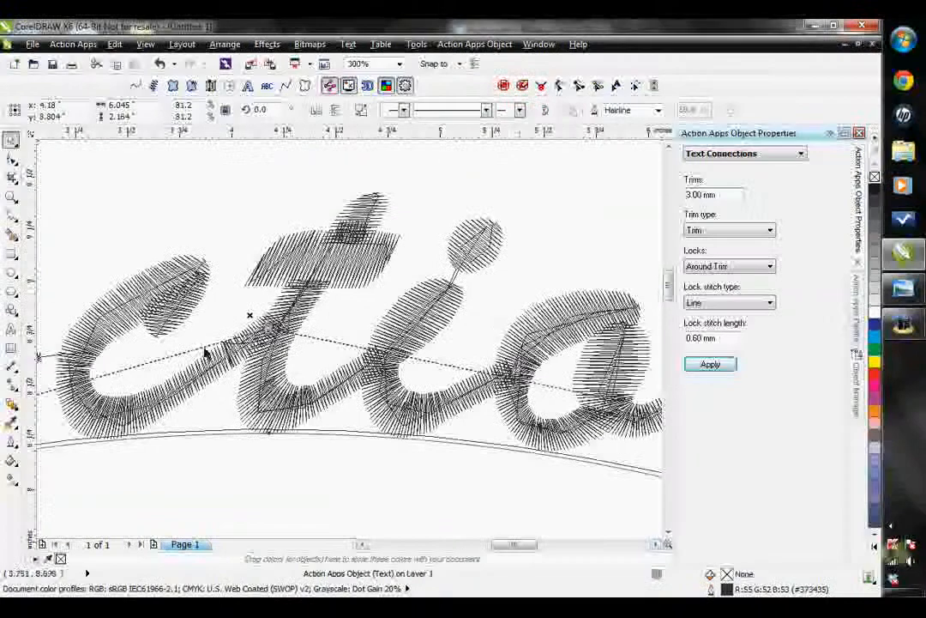
left_click(657, 545)
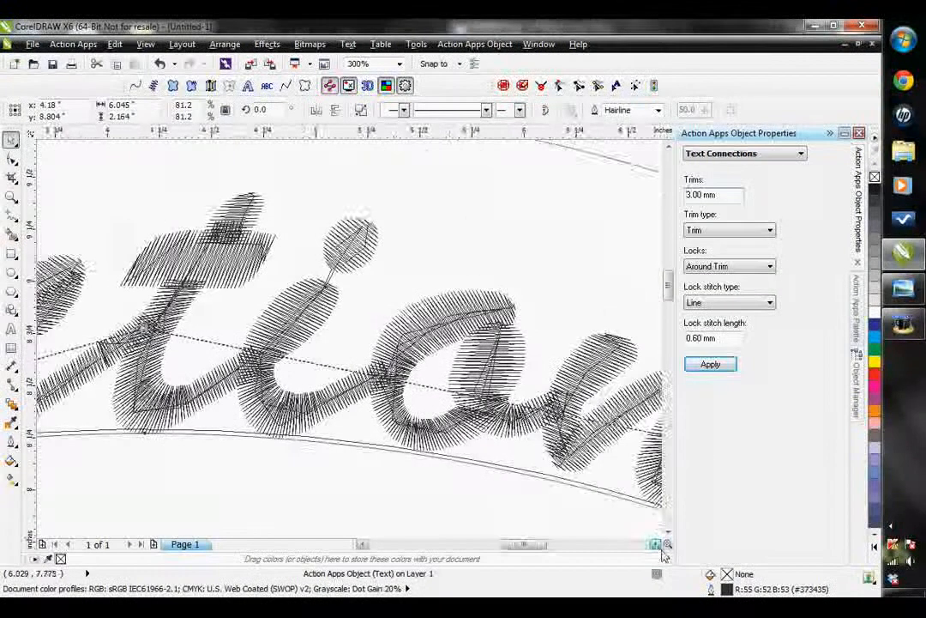
left_click(657, 545)
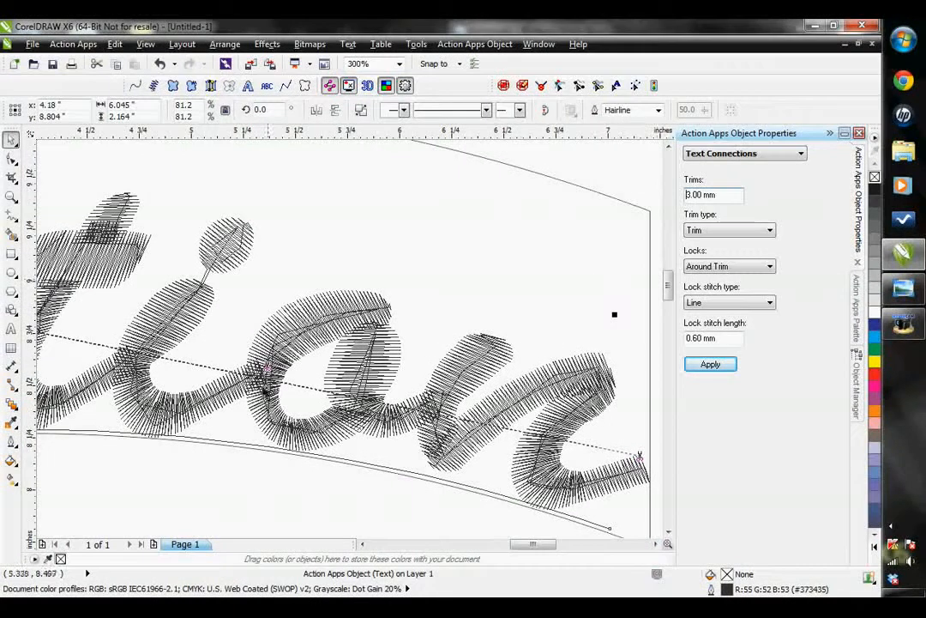
scroll(463, 418, "down", 2)
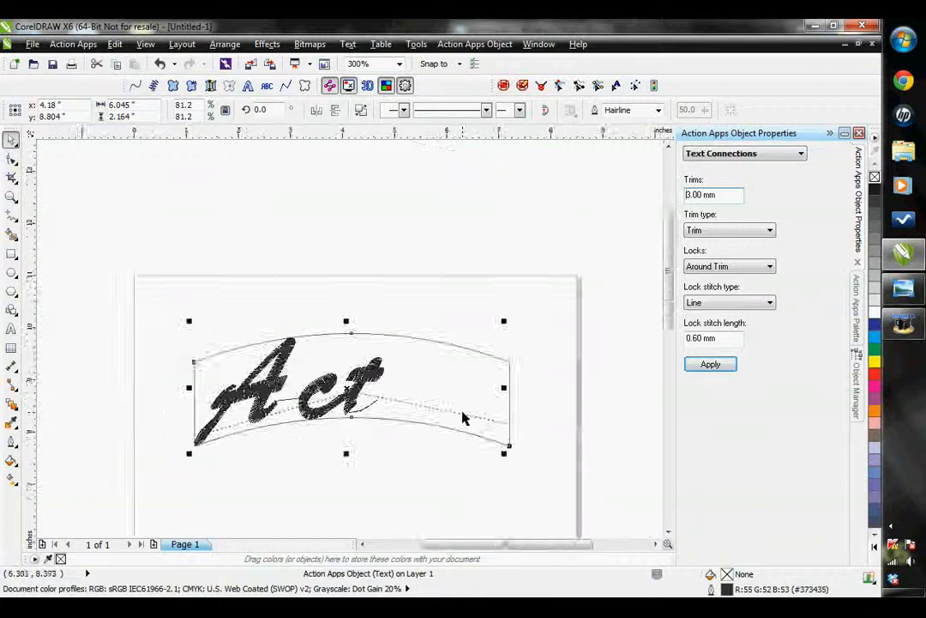
scroll(312, 428, "up", 1)
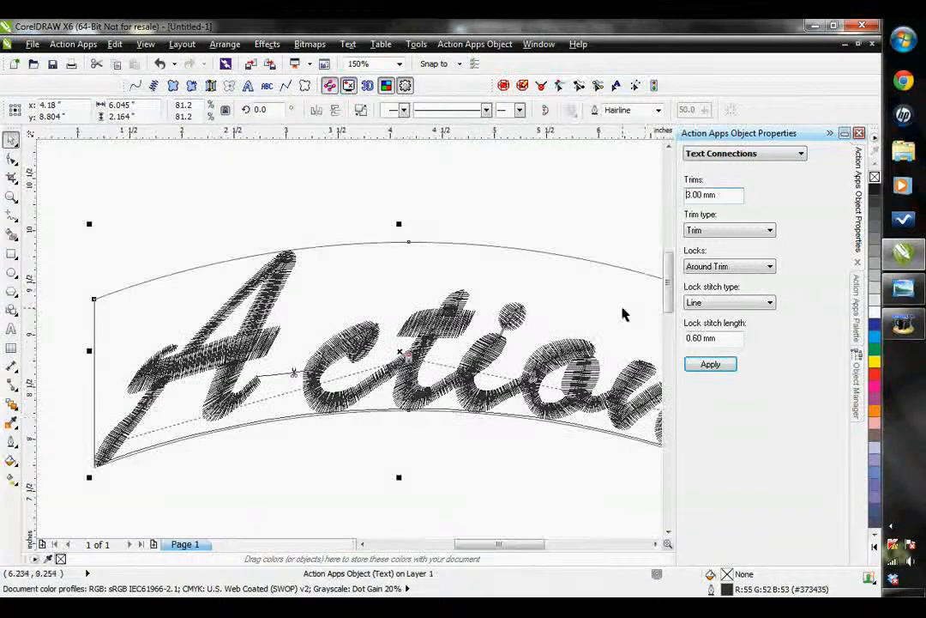
Review the trim type options for the letter connections and choose Trim
left_click(694, 232)
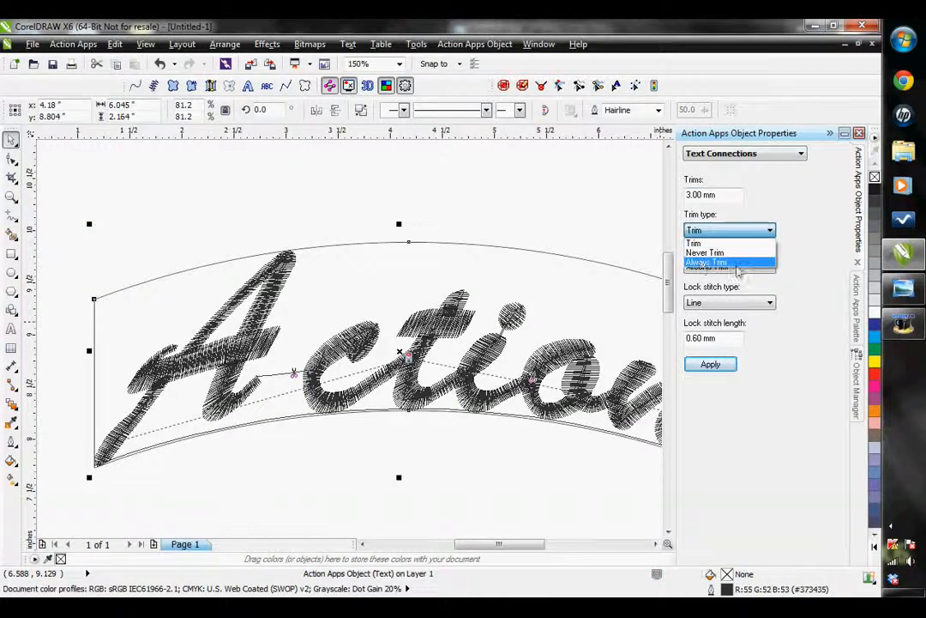
left_click(738, 245)
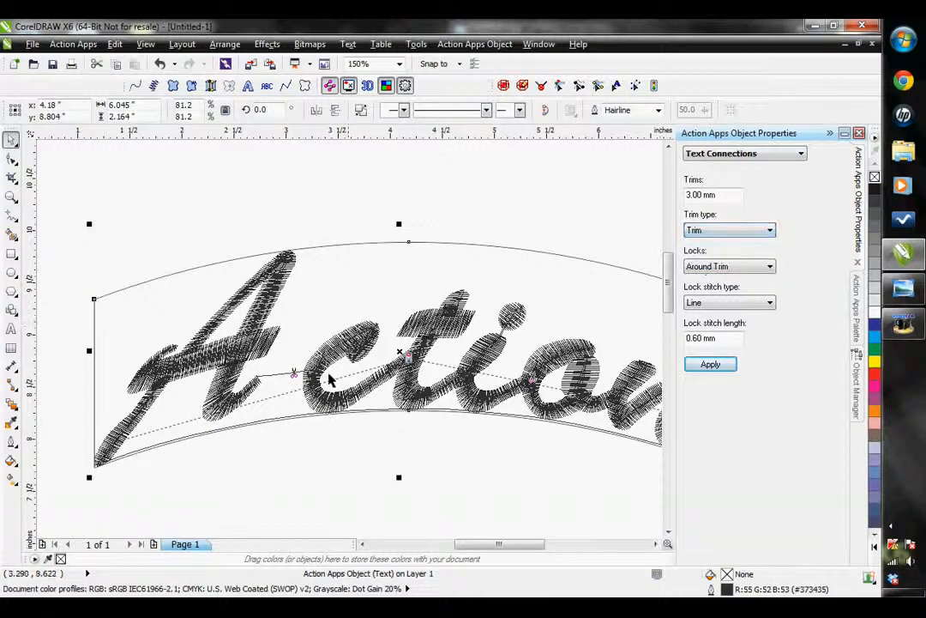
left_click(733, 232)
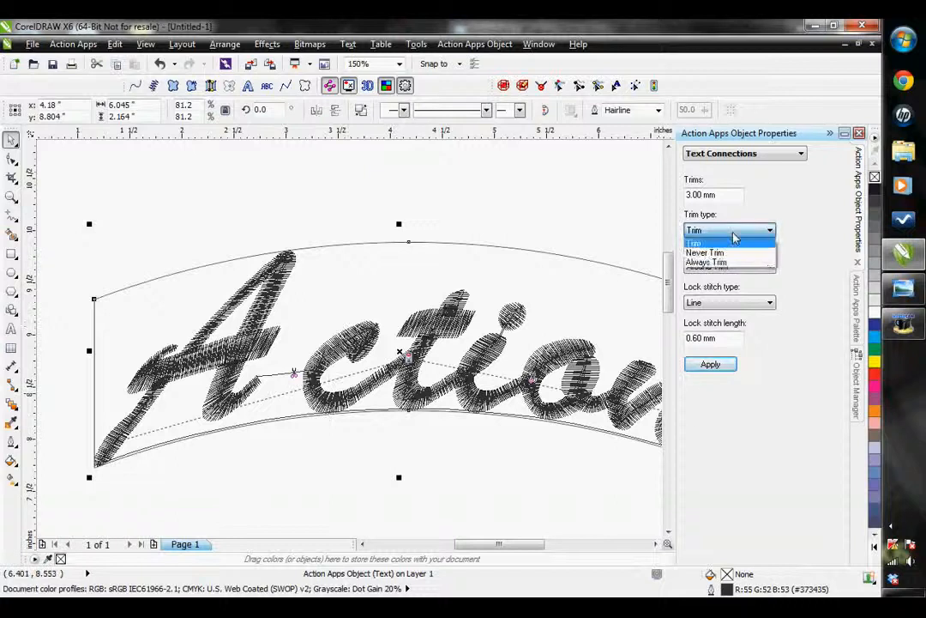
left_click(733, 243)
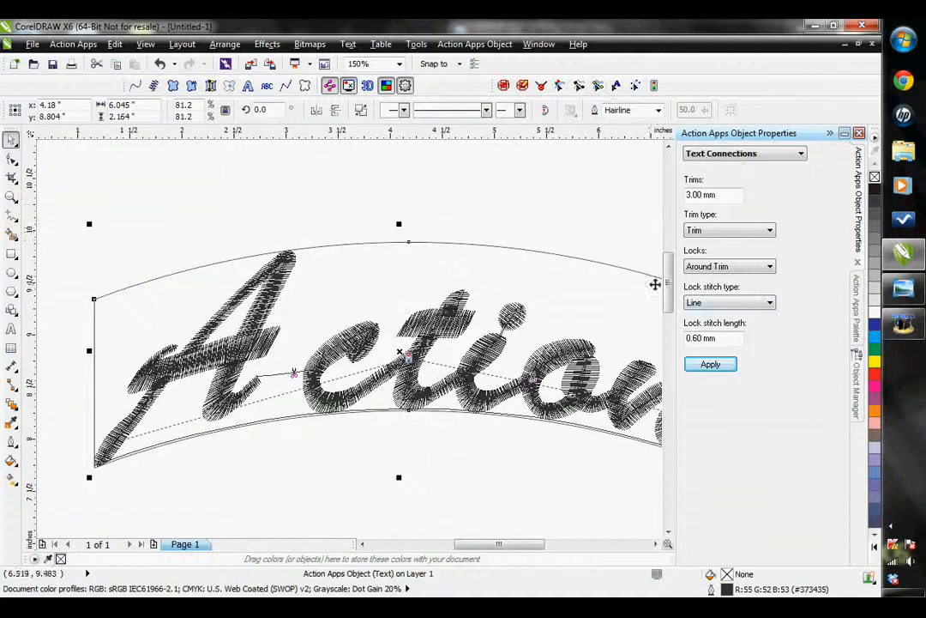
Return to the text properties and change the Action text's font, trying Chopsticks before applying Evening News
left_click(763, 154)
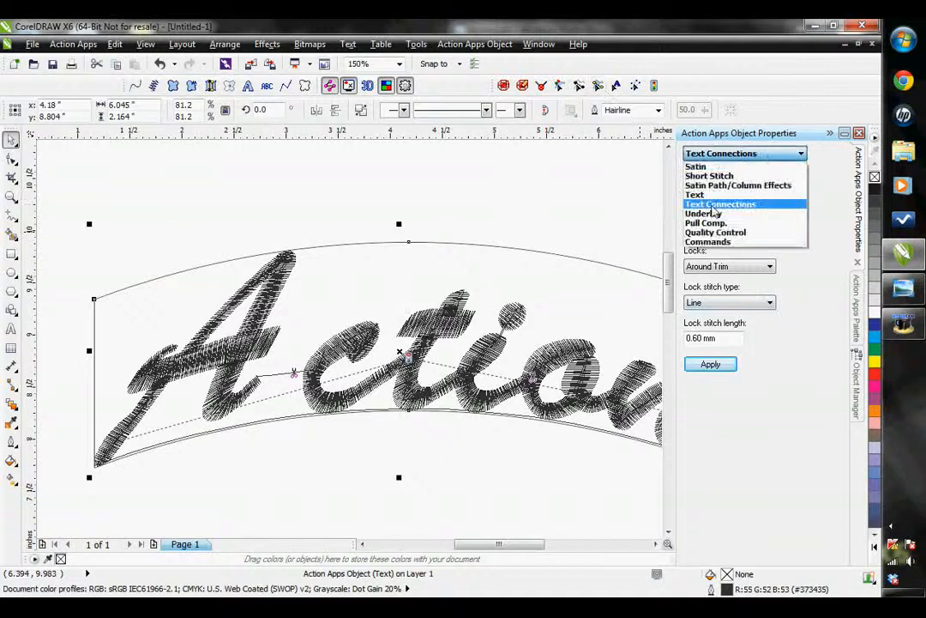
left_click(708, 195)
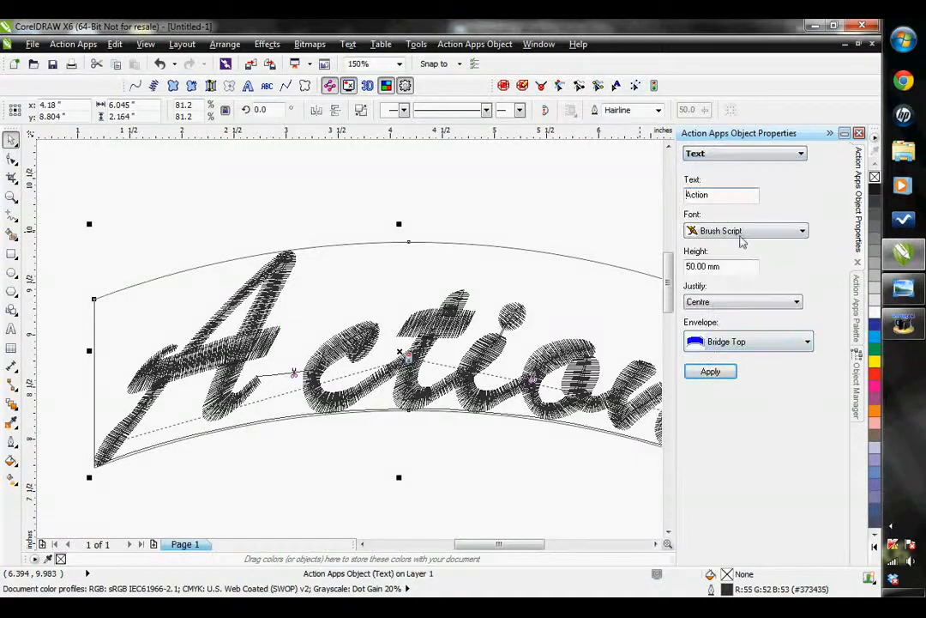
left_click(741, 233)
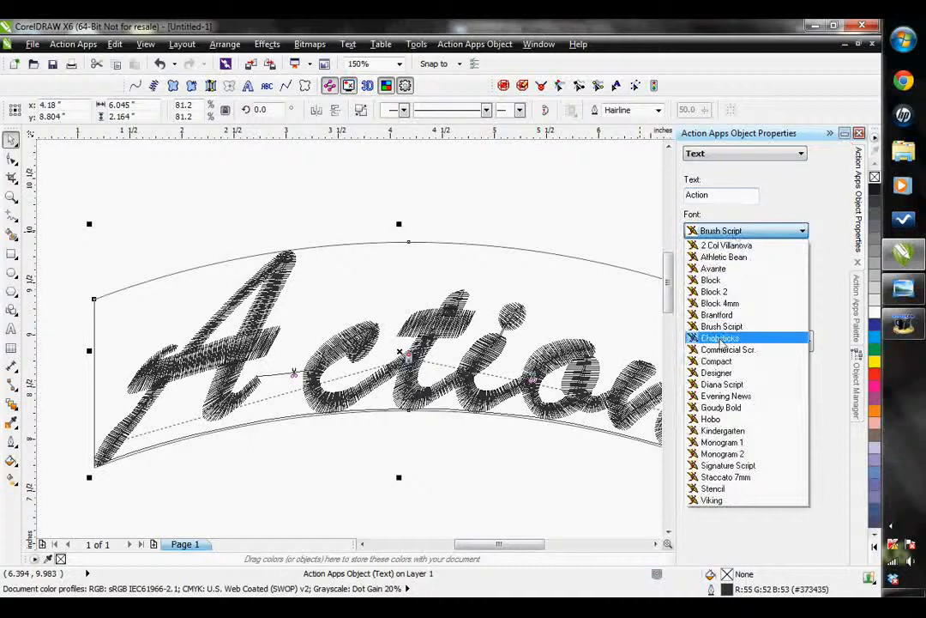
left_click(720, 340)
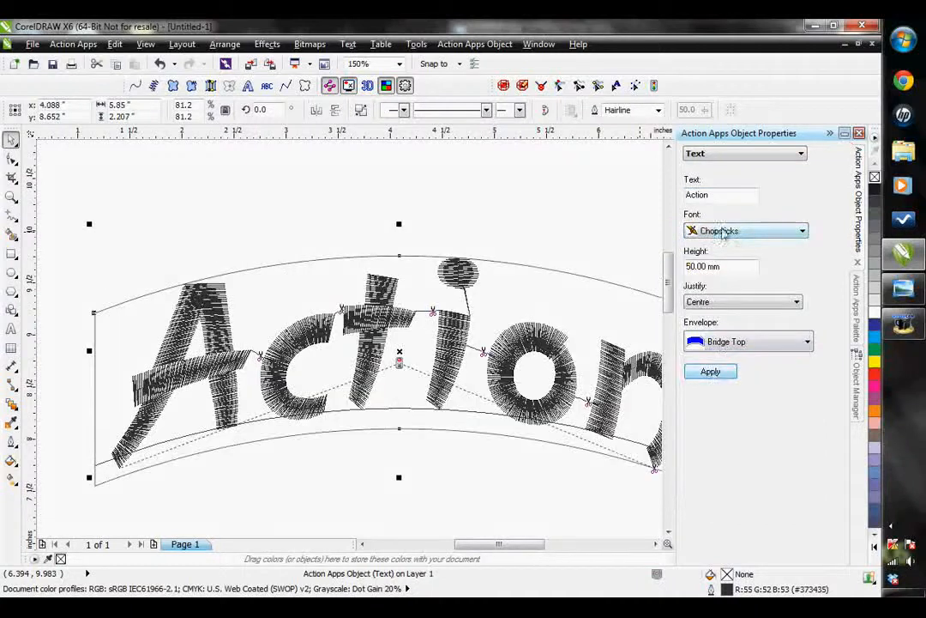
left_click(727, 231)
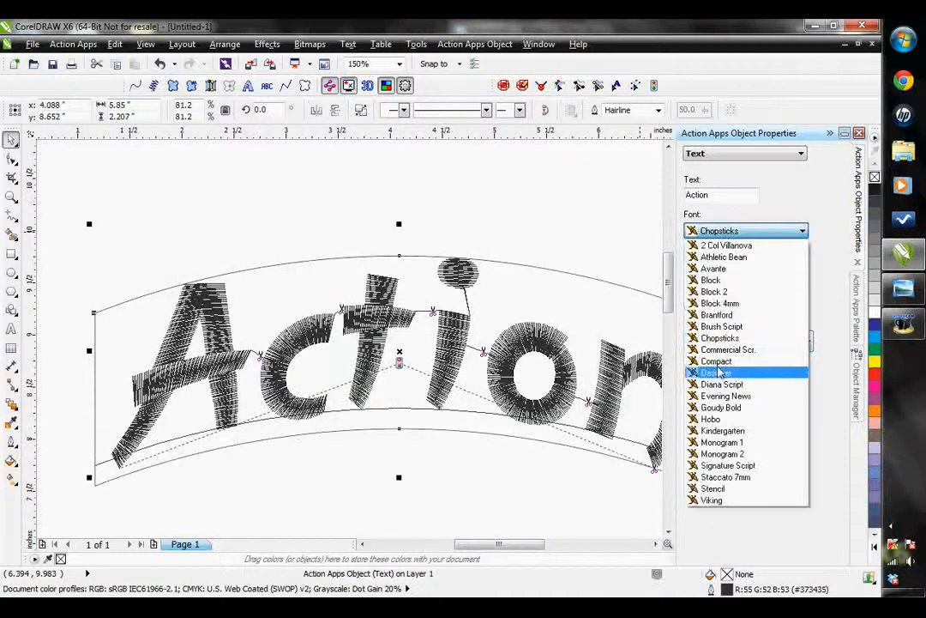
left_click(719, 398)
left_click(712, 373)
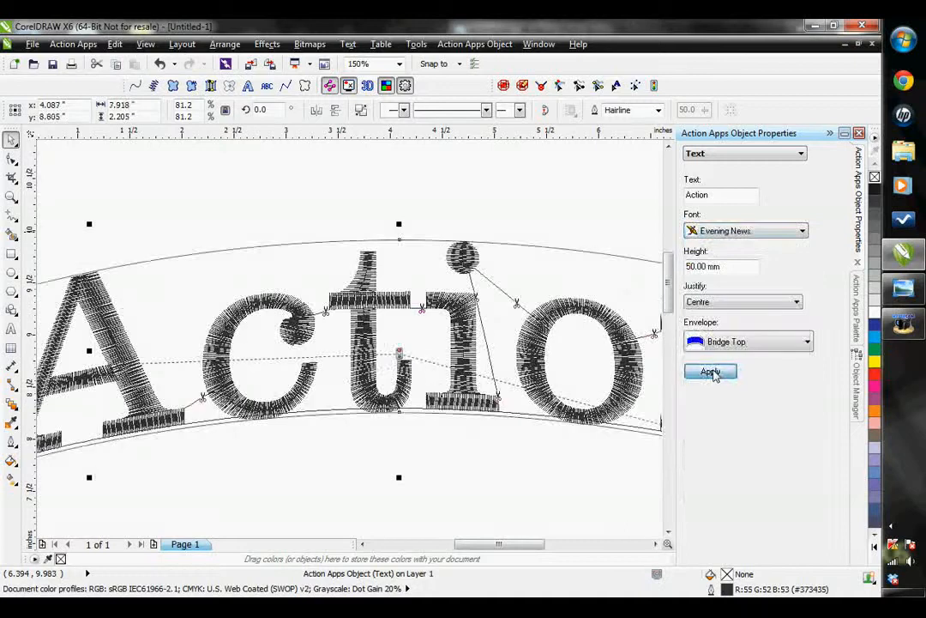
Set the text connections' lock stitch type to Basic and inspect a lock stitch beside the letter o up close
left_click(729, 154)
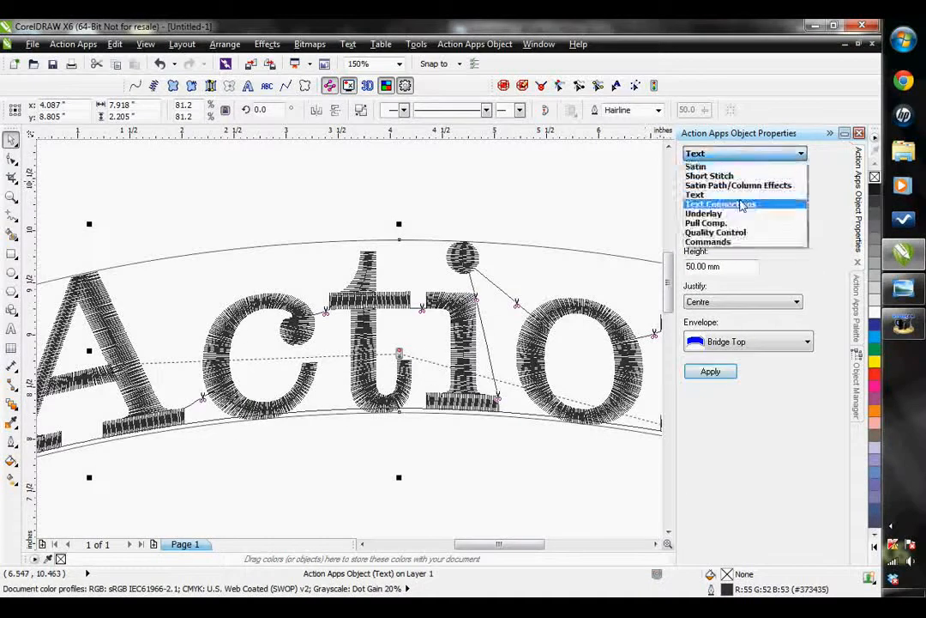
left_click(714, 202)
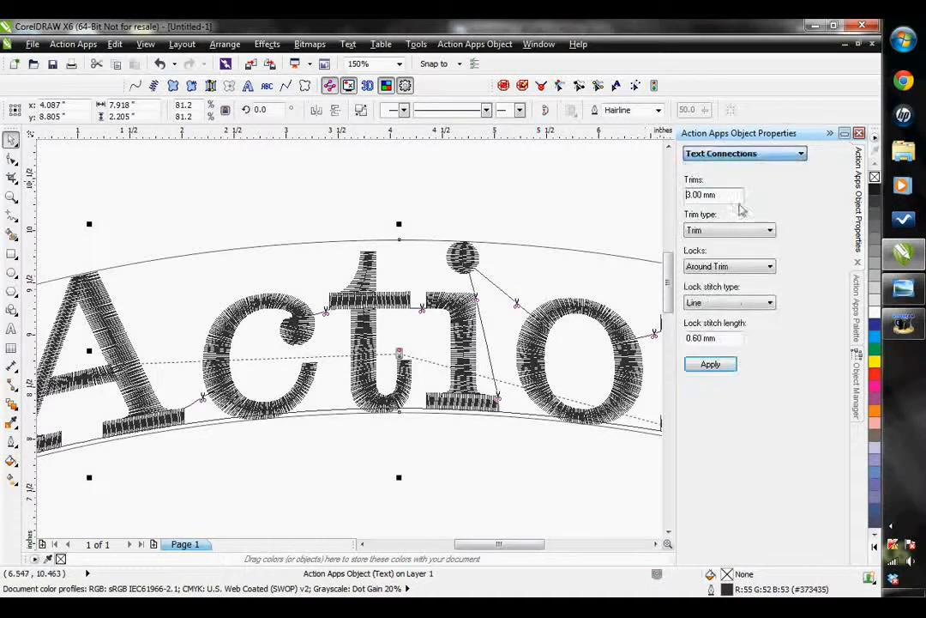
left_click(710, 307)
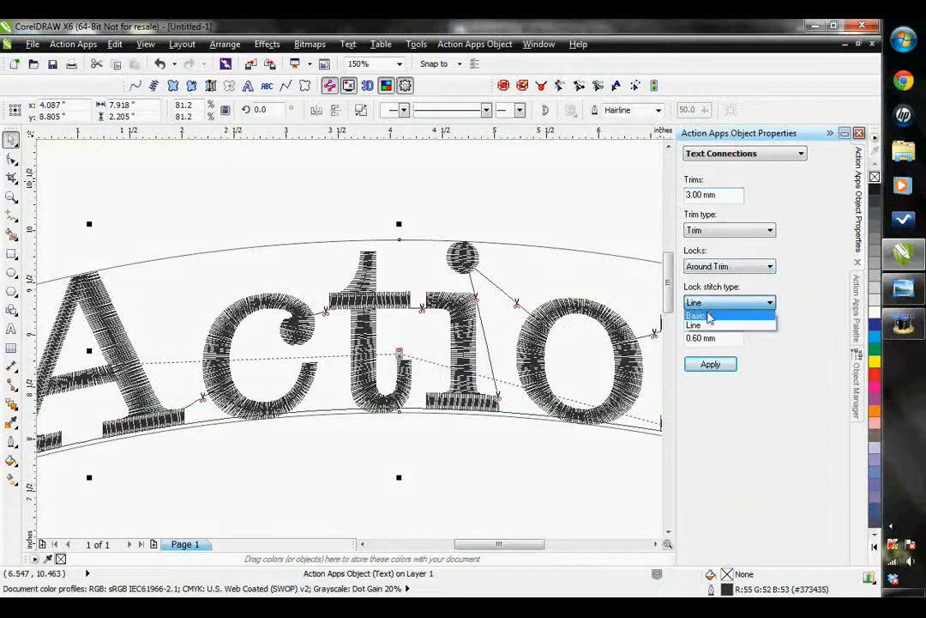
left_click(712, 315)
left_click(710, 364)
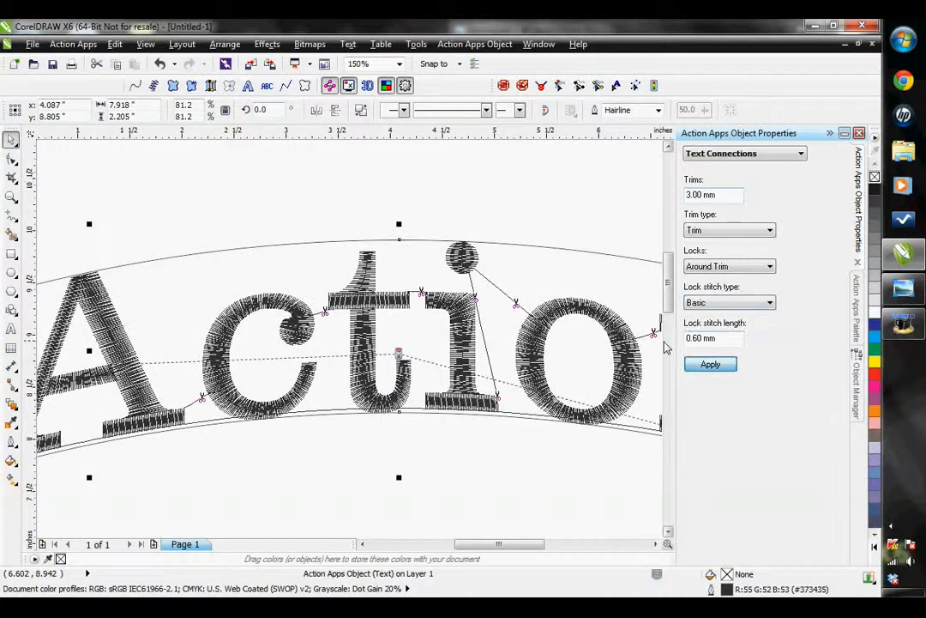
scroll(648, 343, "up", 8)
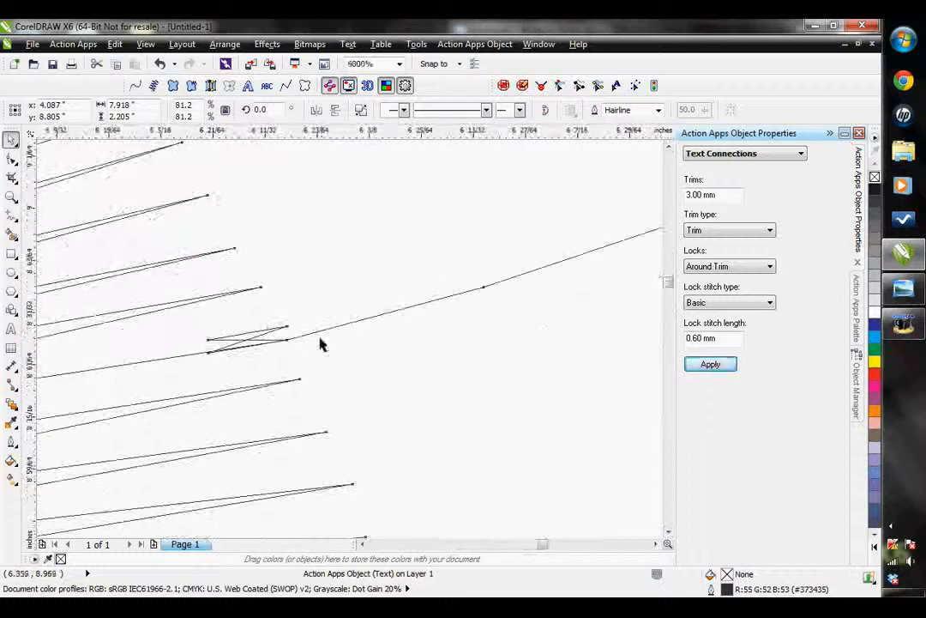
Set the lock stitch type back to Line and inspect the lock stitches and the trims between the letters
left_click(723, 307)
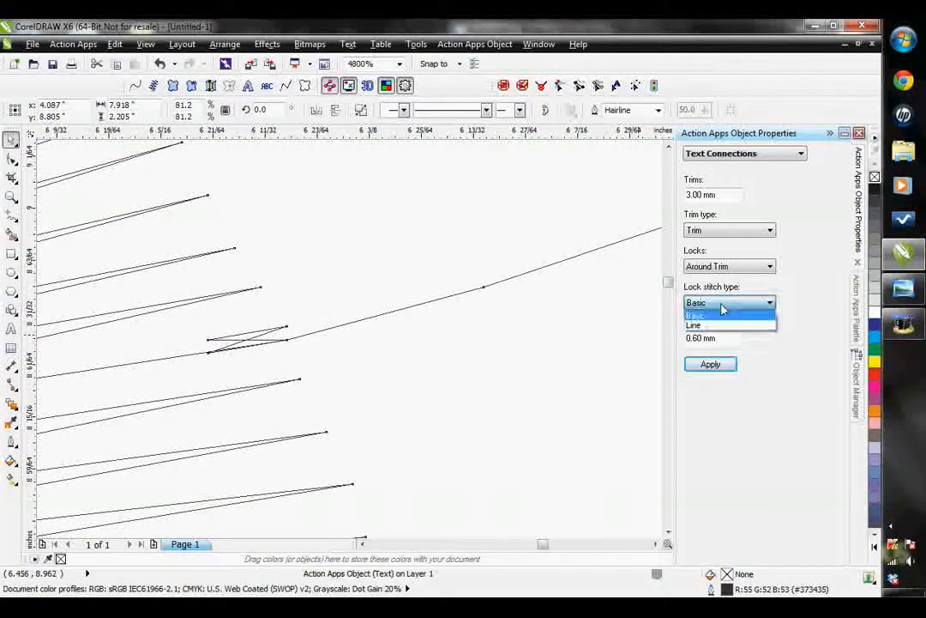
left_click(719, 325)
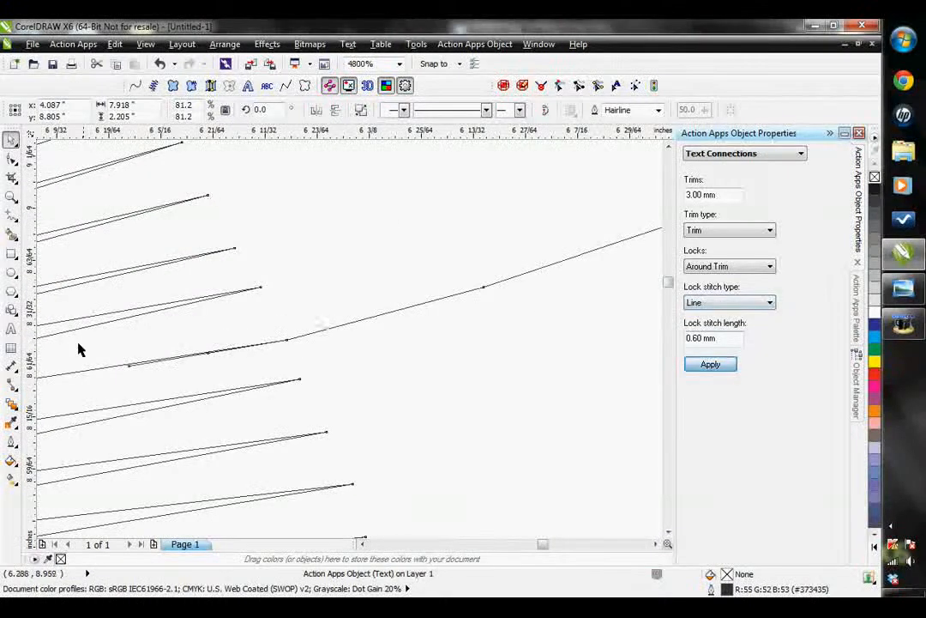
scroll(626, 336, "down", 2)
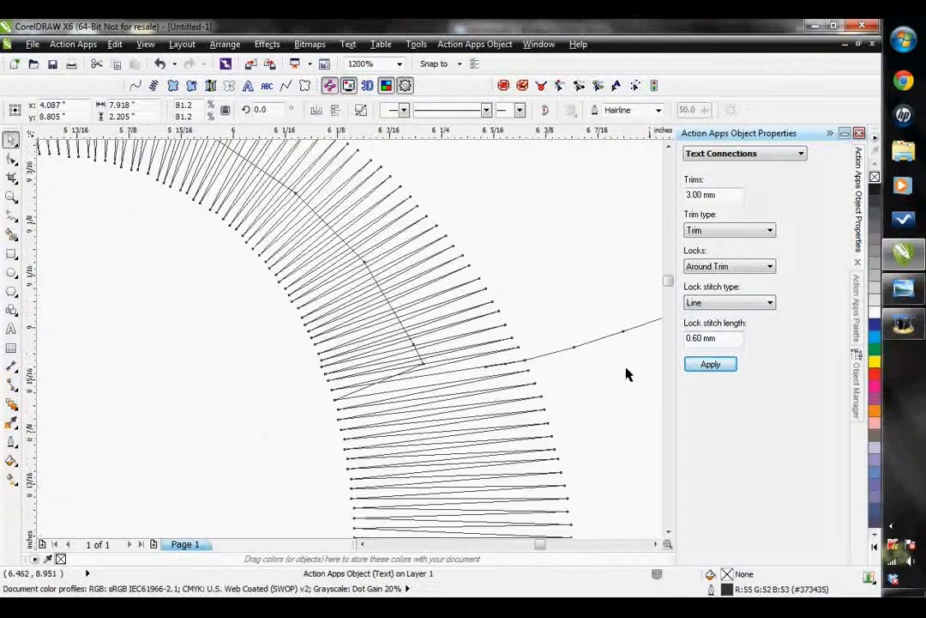
scroll(341, 355, "down", 3)
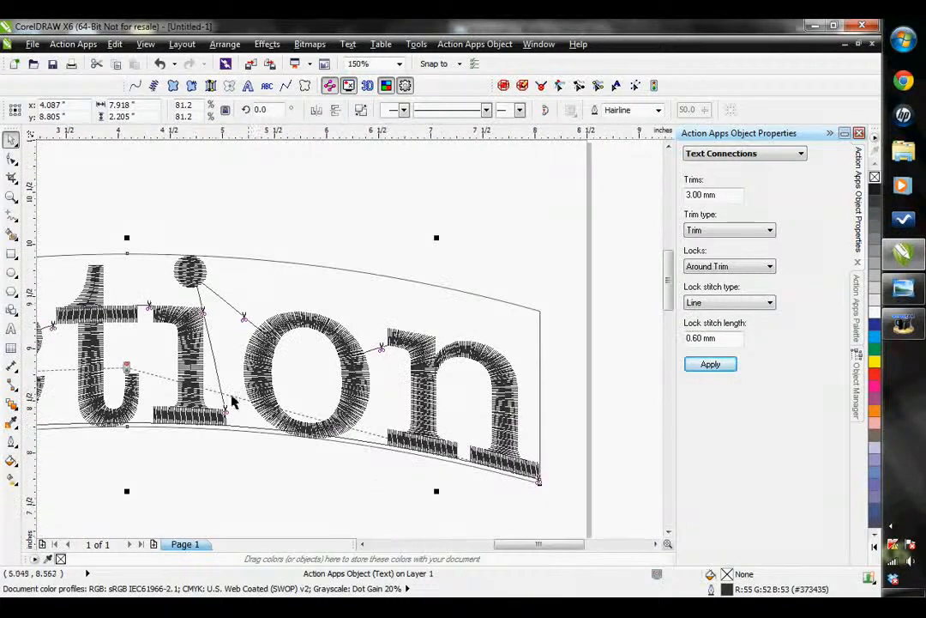
left_click(365, 547)
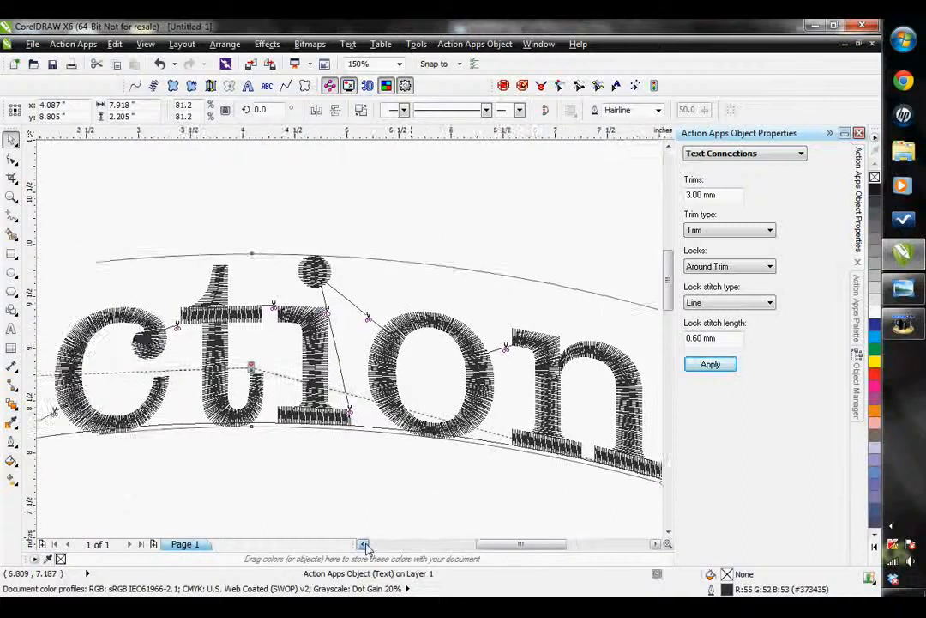
Draw a straight horizontal line about 6.3 inches long on the page below the Action text
scroll(491, 289, "down", 3)
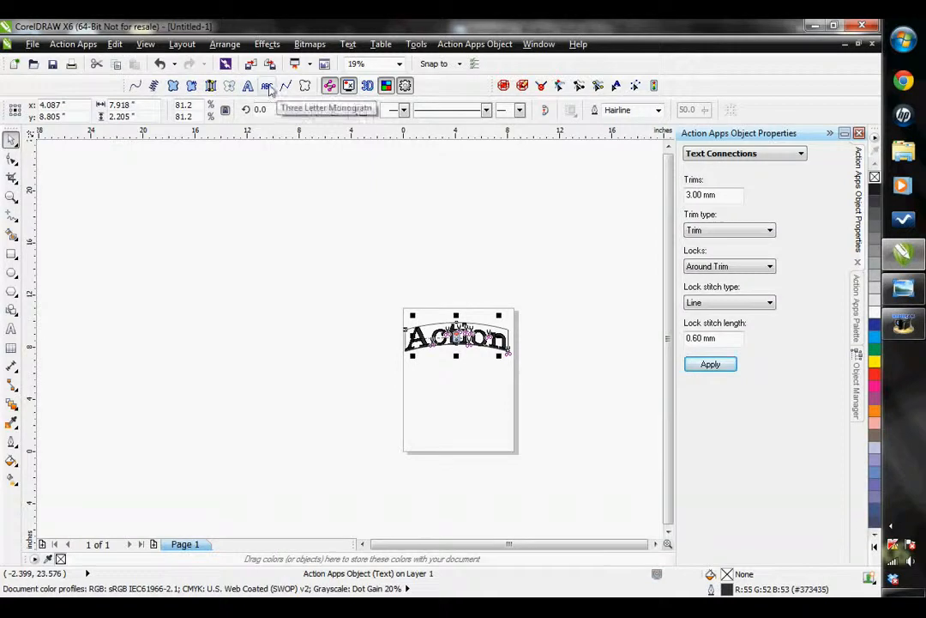
left_click(12, 215)
left_click(55, 255)
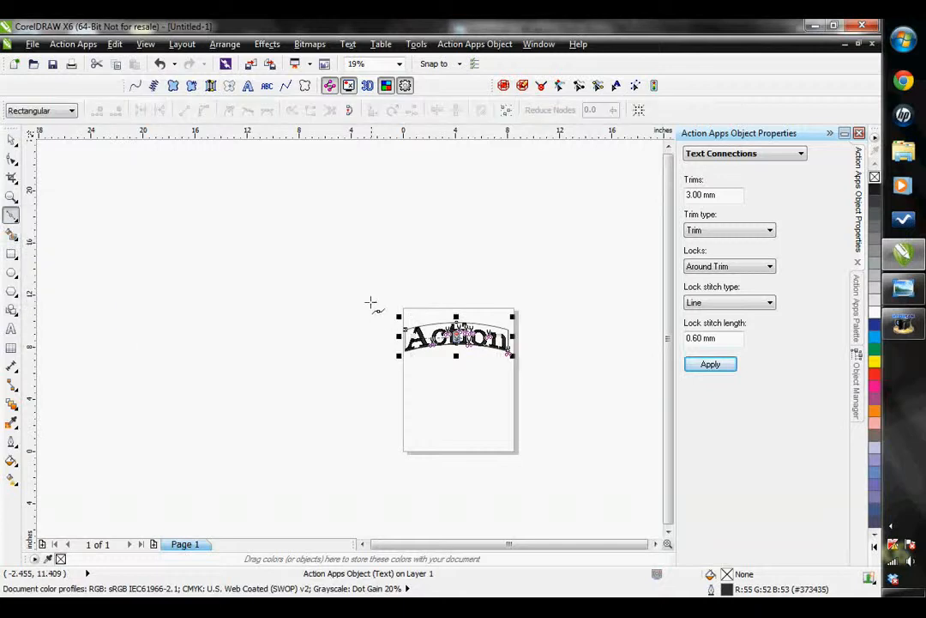
left_click(417, 397)
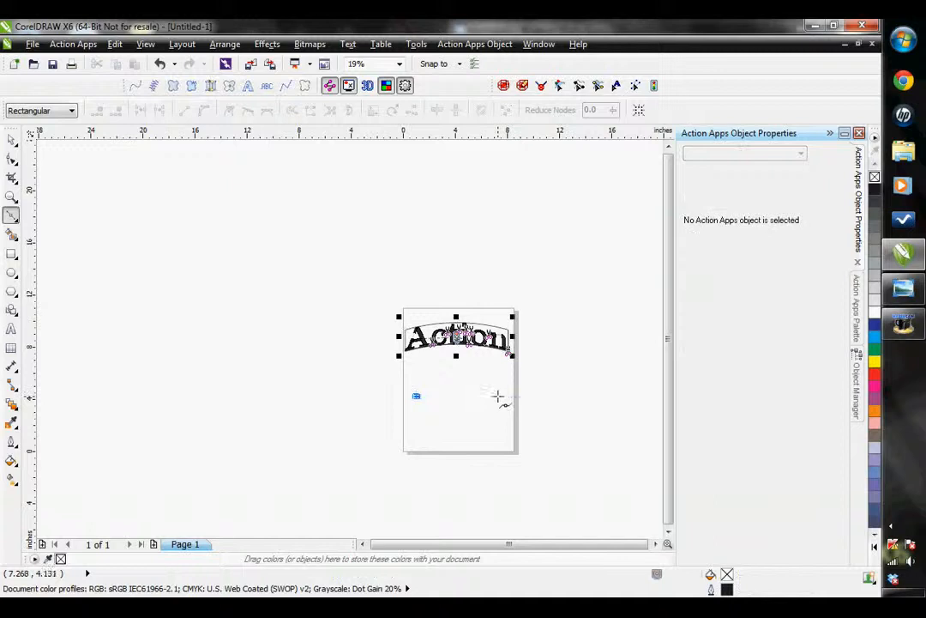
left_click(497, 397)
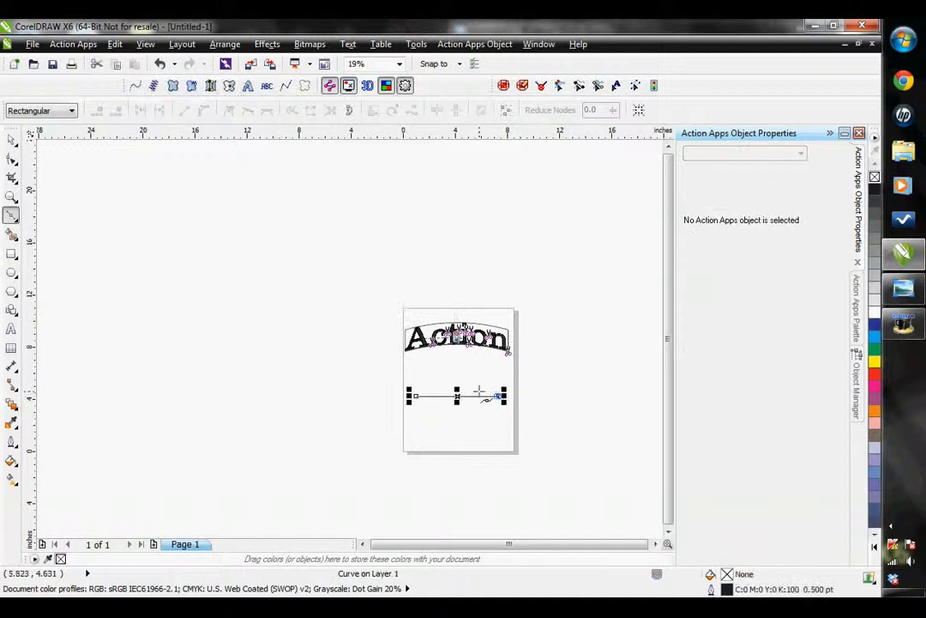
Convert the new line into a Three Letter Monogram object
scroll(461, 393, "up", 3)
scroll(557, 459, "right", 3)
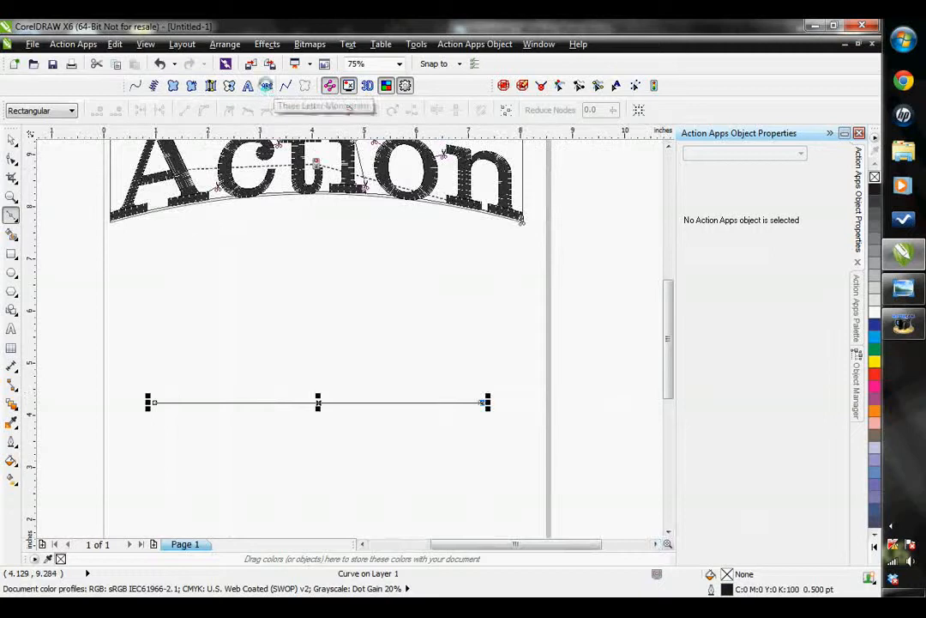
left_click(267, 86)
scroll(325, 383, "up", 1)
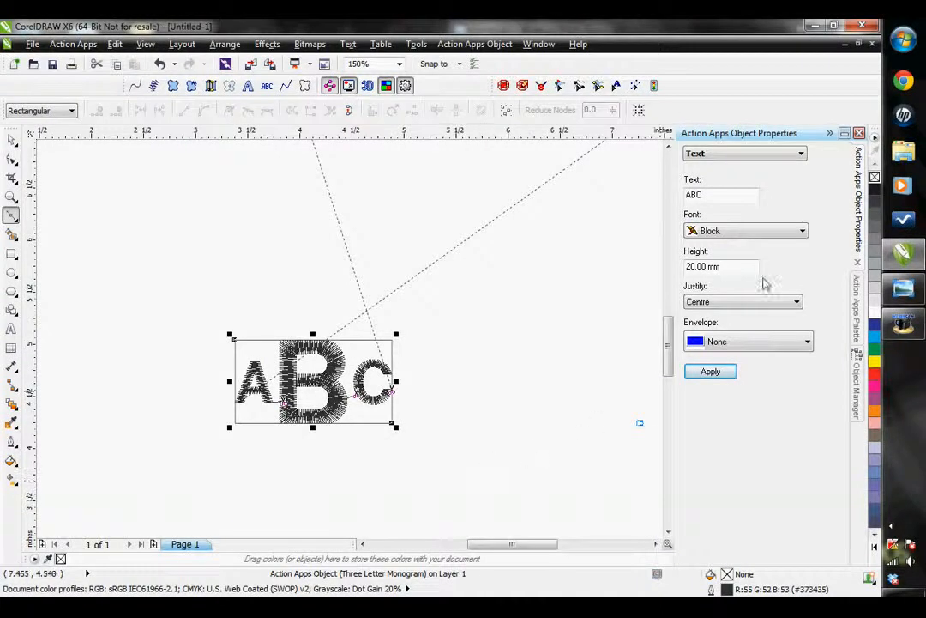
Replace the monogram's letters with DEA and apply the change
double_click(709, 195)
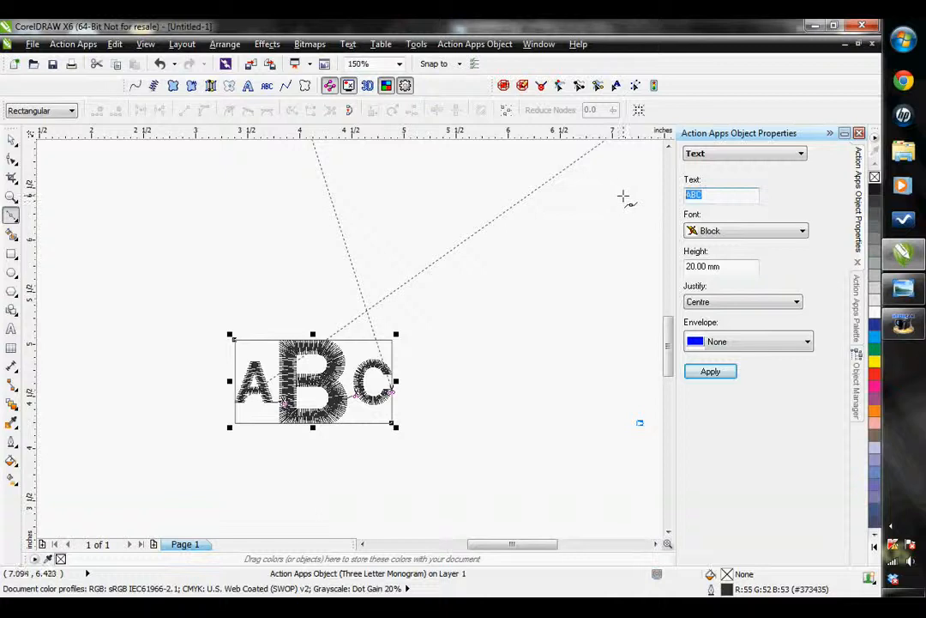
type("DEA")
left_click(708, 371)
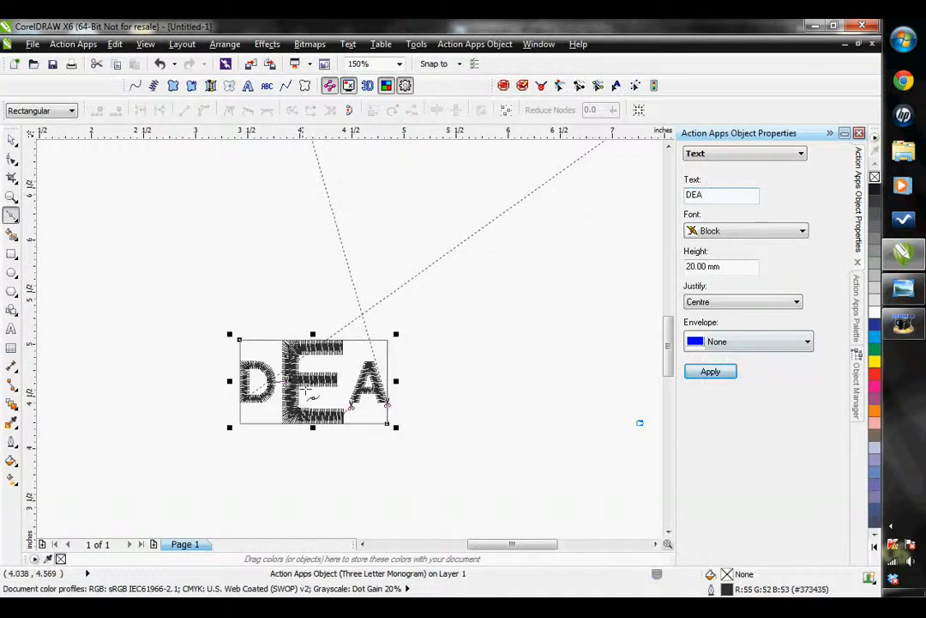
Try the Commercial Scr. font and the Stencil font on the DEA monogram
left_click(778, 231)
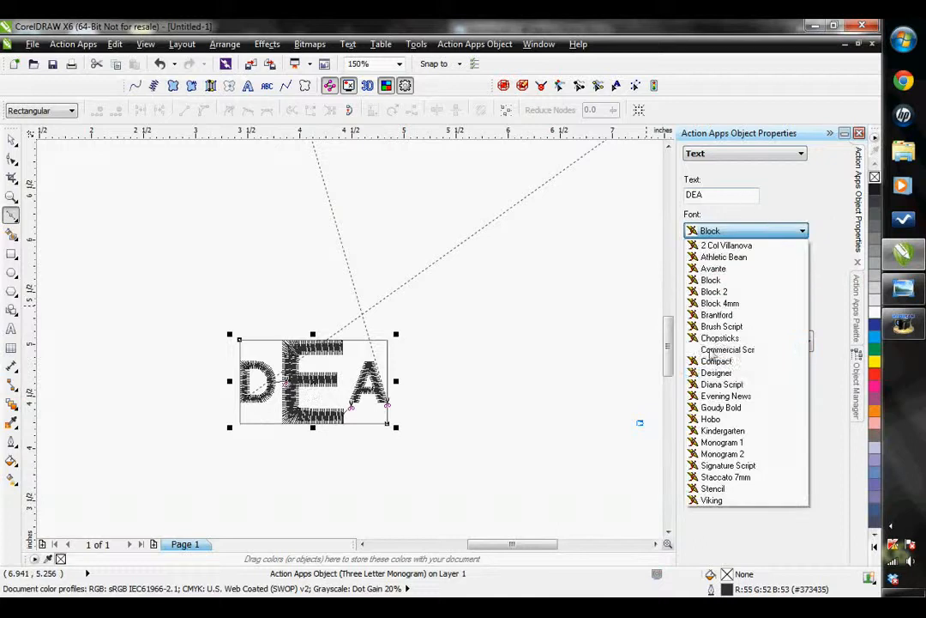
left_click(717, 349)
left_click(719, 371)
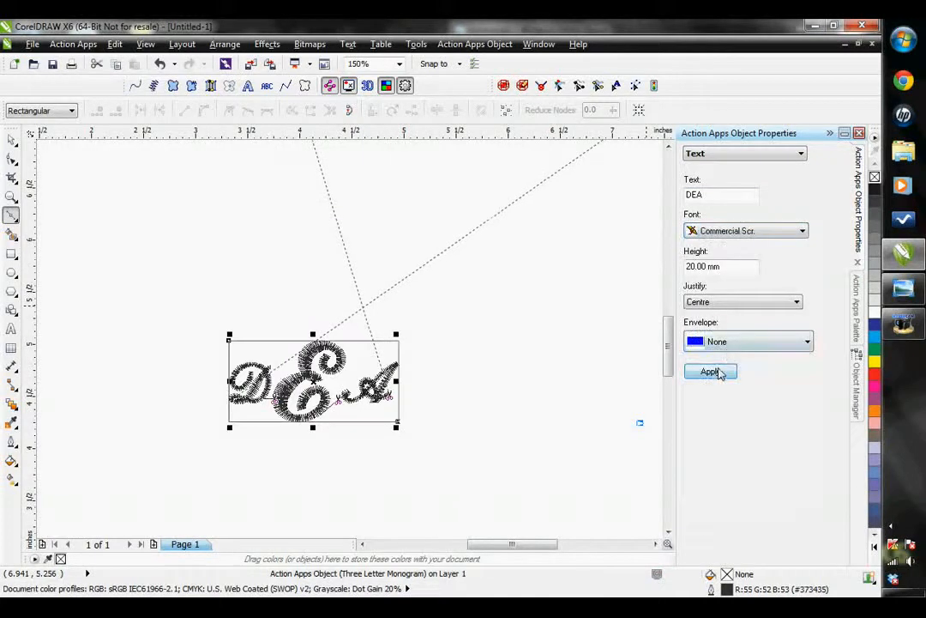
left_click(730, 232)
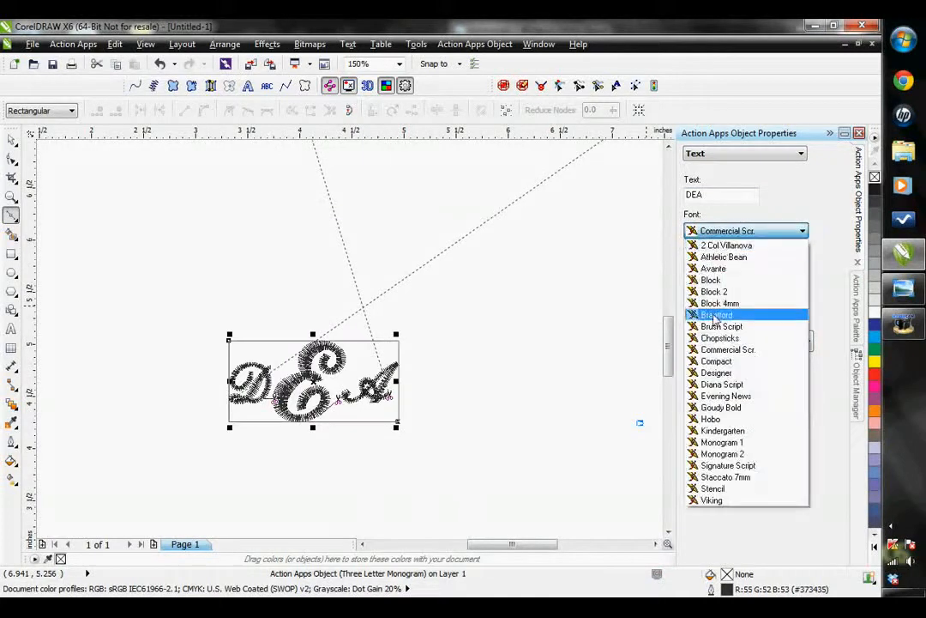
left_click(713, 489)
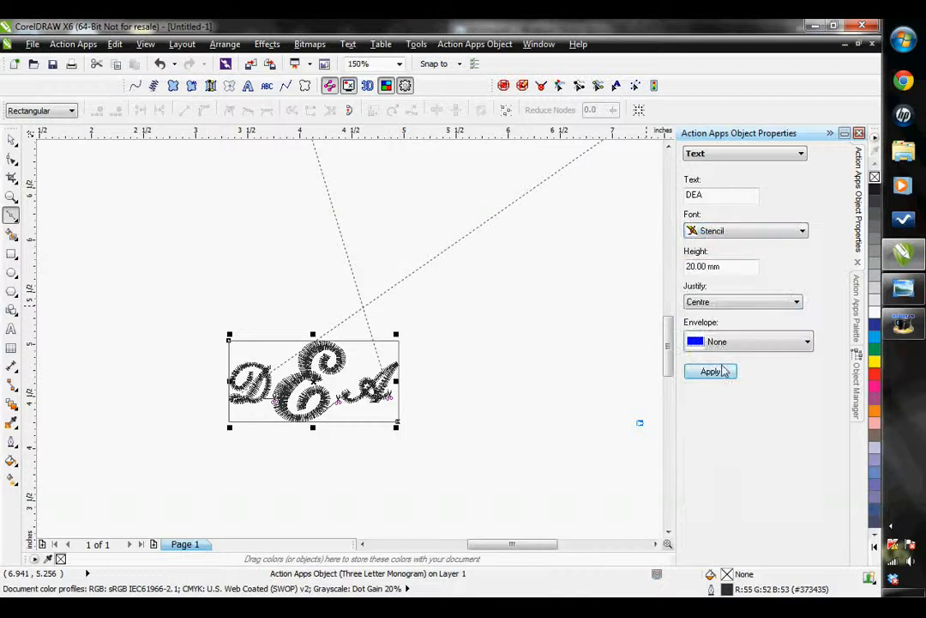
left_click(714, 373)
Set the monogram's height percentage to 25% and apply it to the letters
left_click(739, 153)
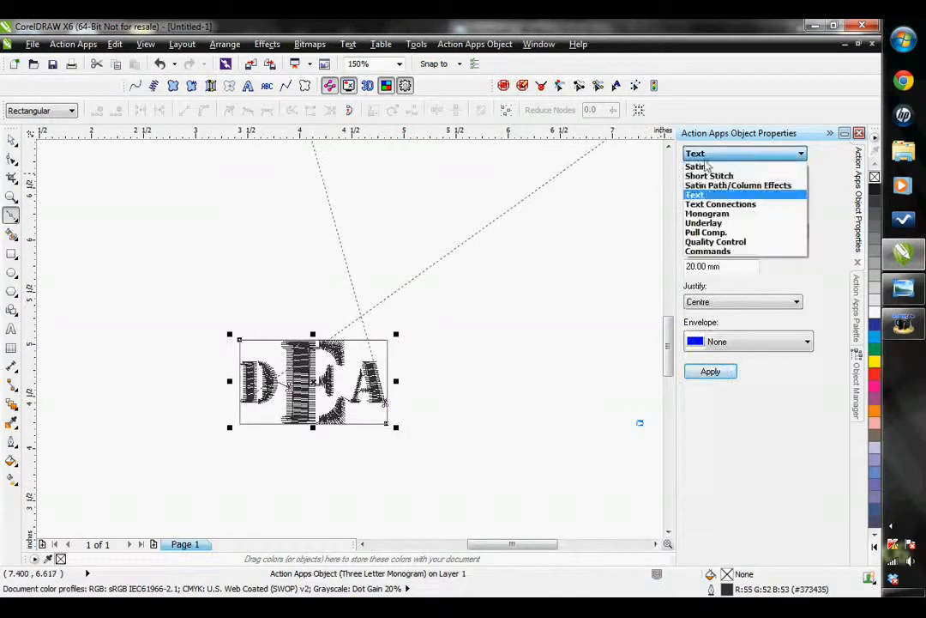
left_click(705, 214)
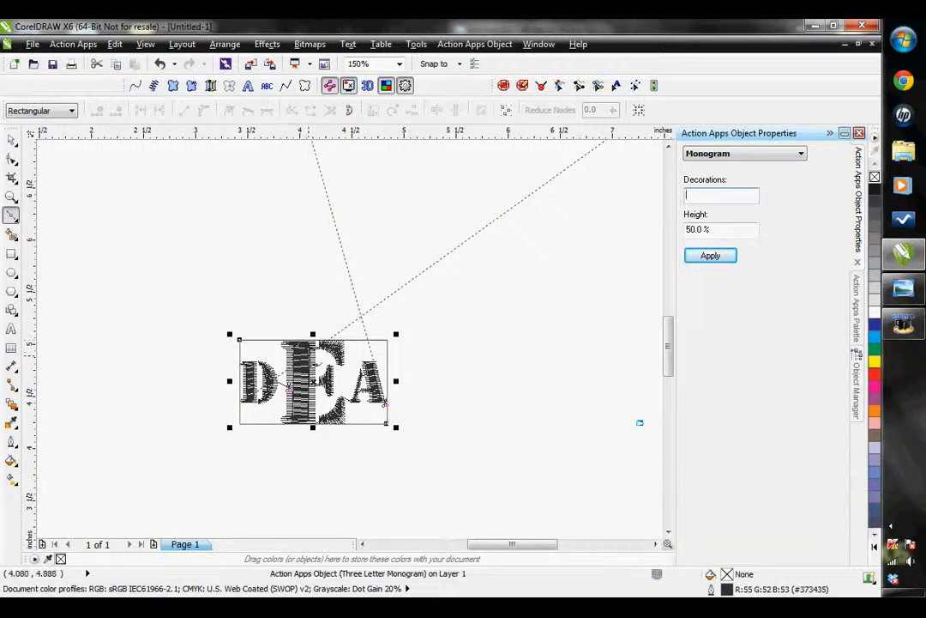
left_click(695, 228)
key("BackSpace")
key("BackSpace")
type("25")
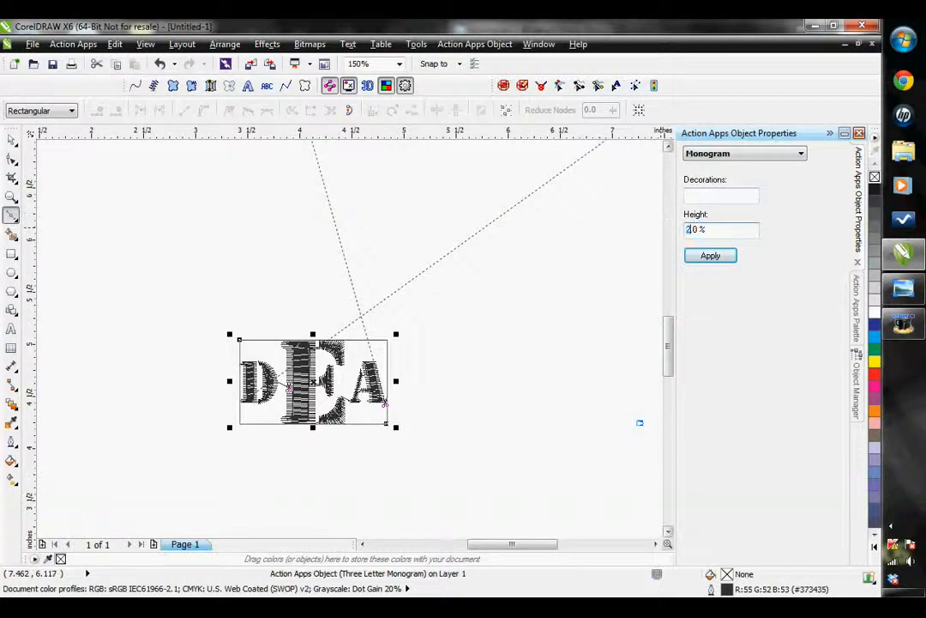
left_click(711, 255)
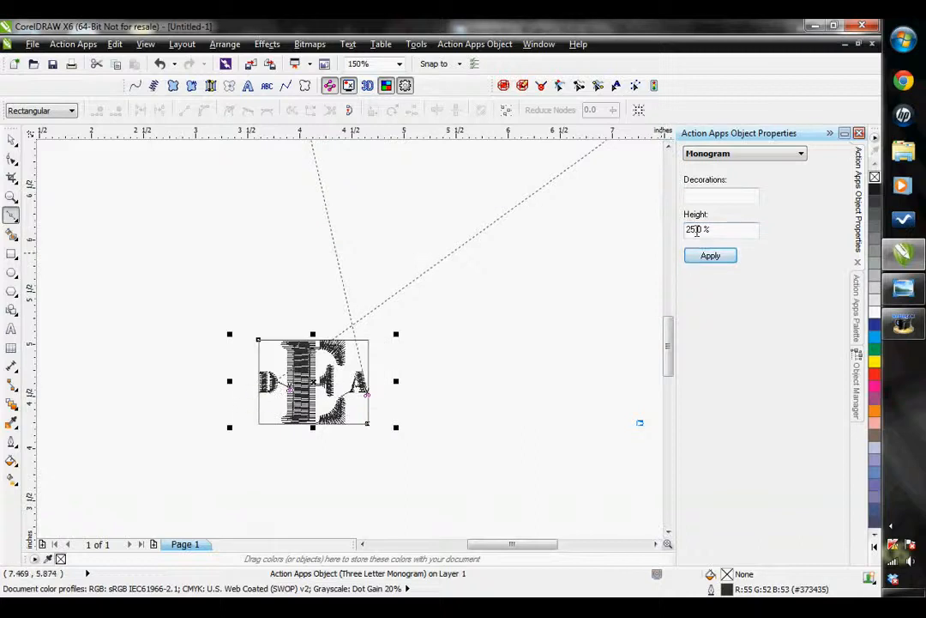
Set the monogram's height percentage to 75% and apply it
left_click_drag(695, 228, 677, 230)
type("75.")
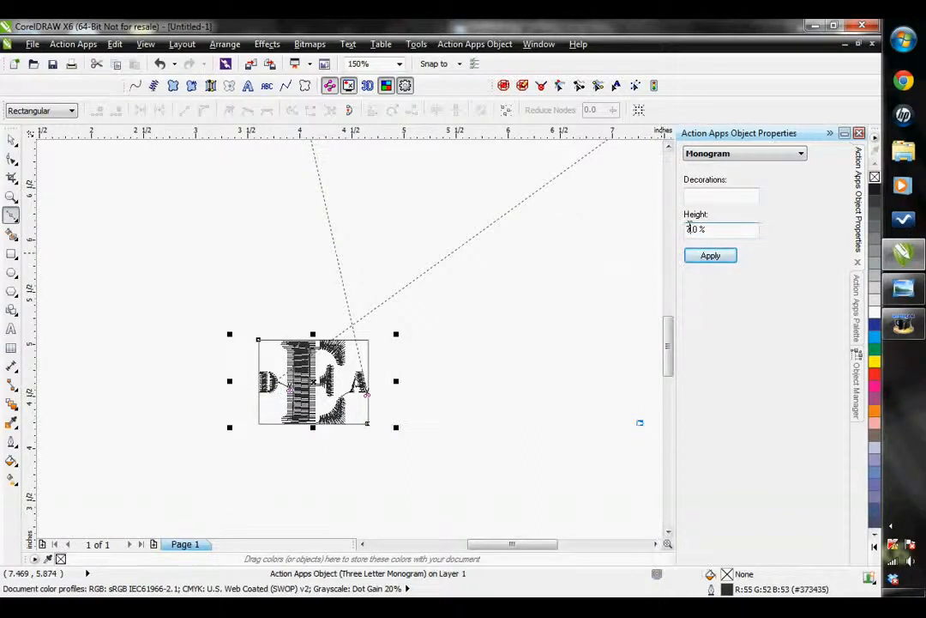
left_click(710, 255)
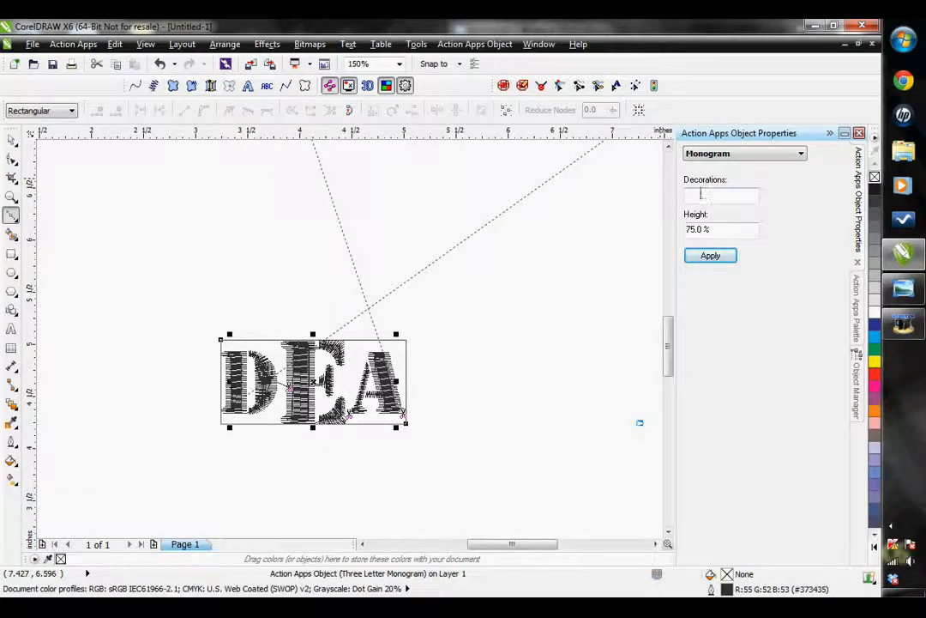
Apply the Monogram 2 font to the DEA monogram
left_click(738, 154)
left_click(714, 195)
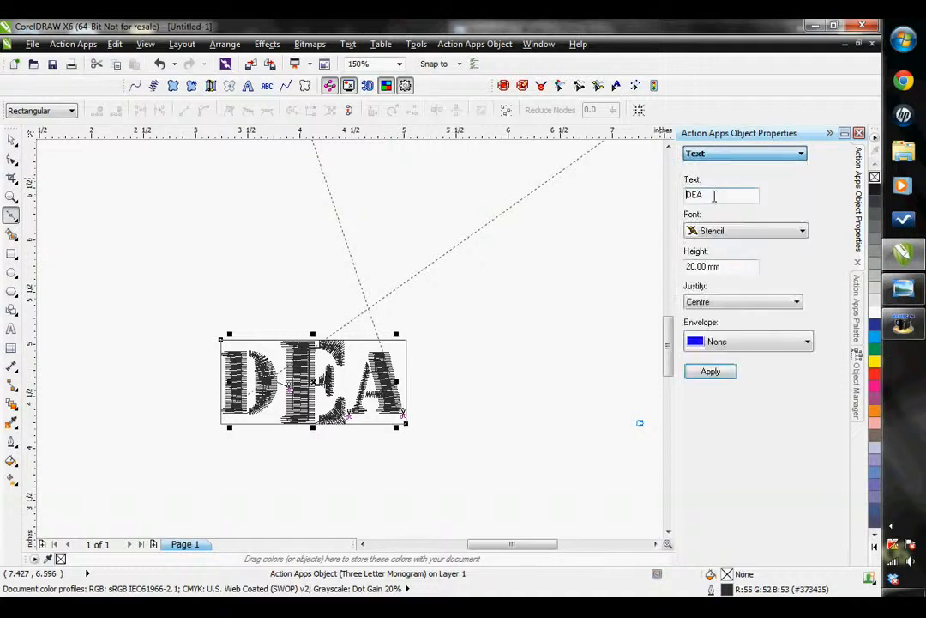
left_click(746, 230)
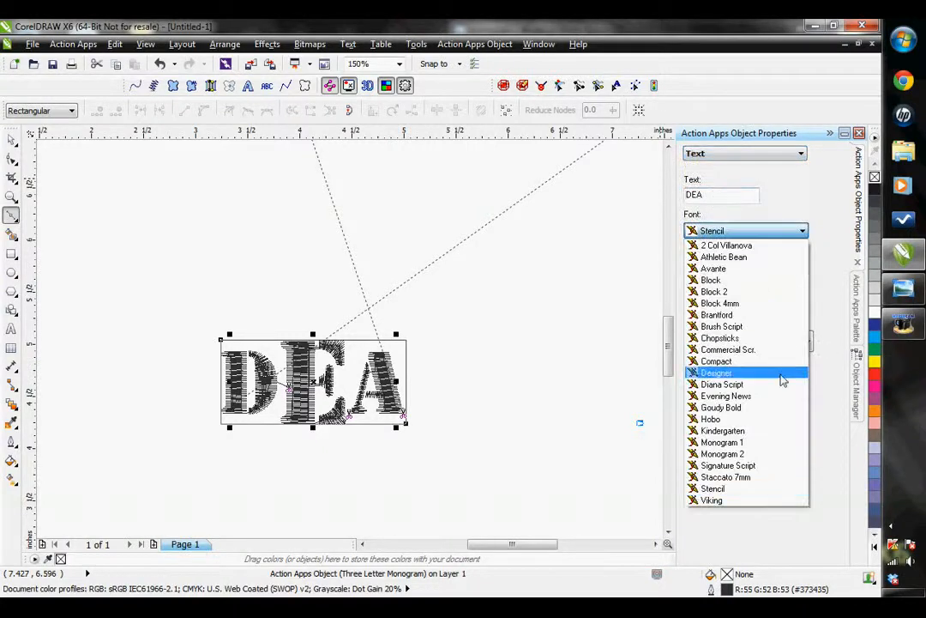
left_click(729, 453)
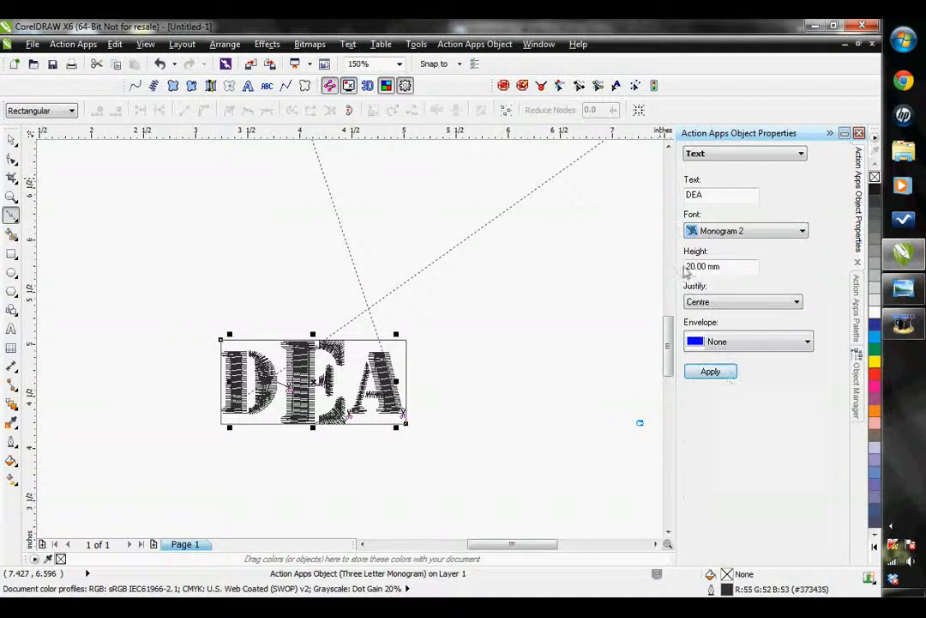
left_click(712, 371)
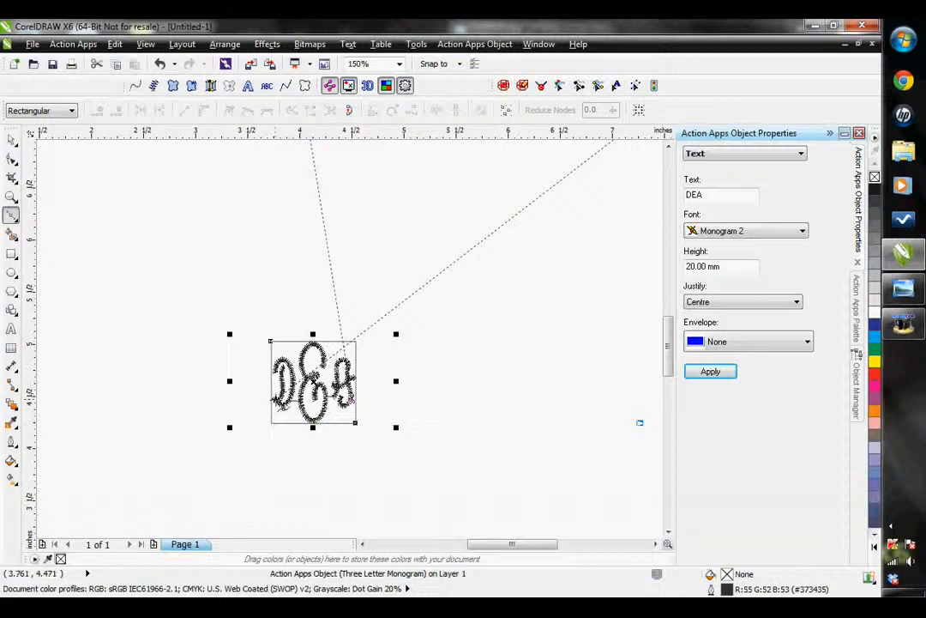
Apply the Monogram 1 font to the DEA monogram
left_click(709, 232)
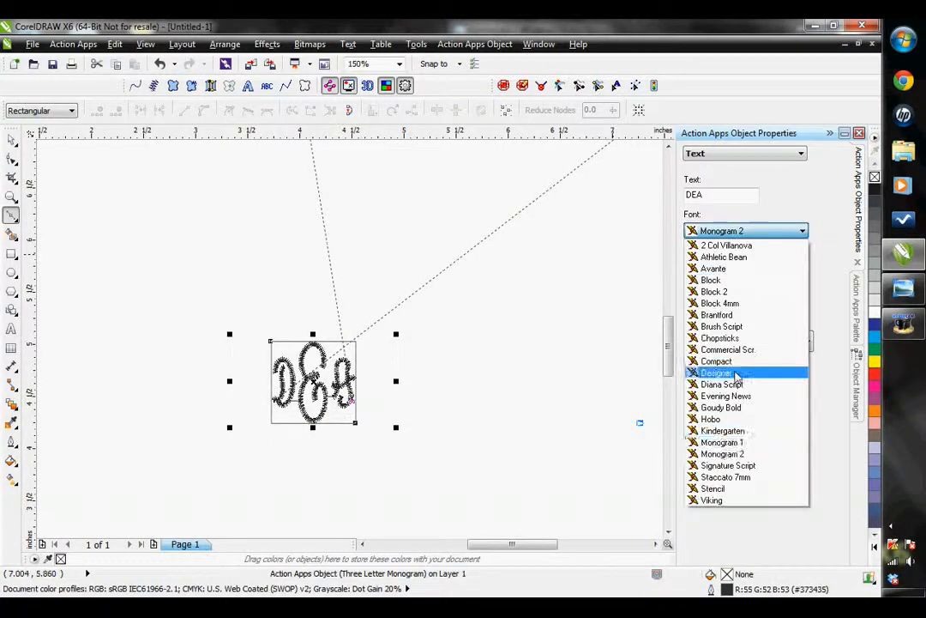
left_click(723, 442)
left_click(710, 371)
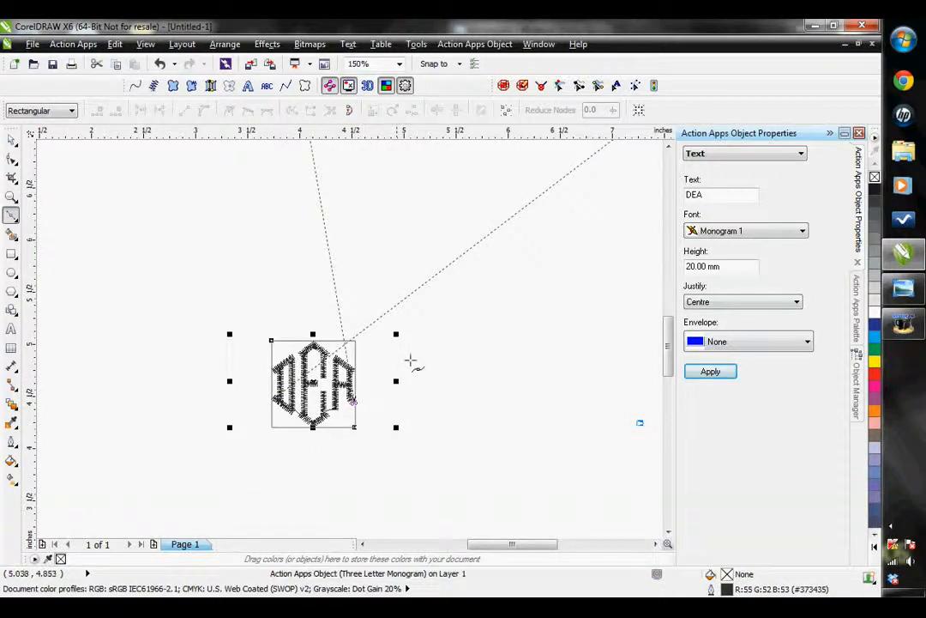
Consult the monogram decorations chart in Windows Photo Viewer, return to CorelDRAW, and apply the ? decoration to the monogram
left_click(723, 156)
left_click(705, 213)
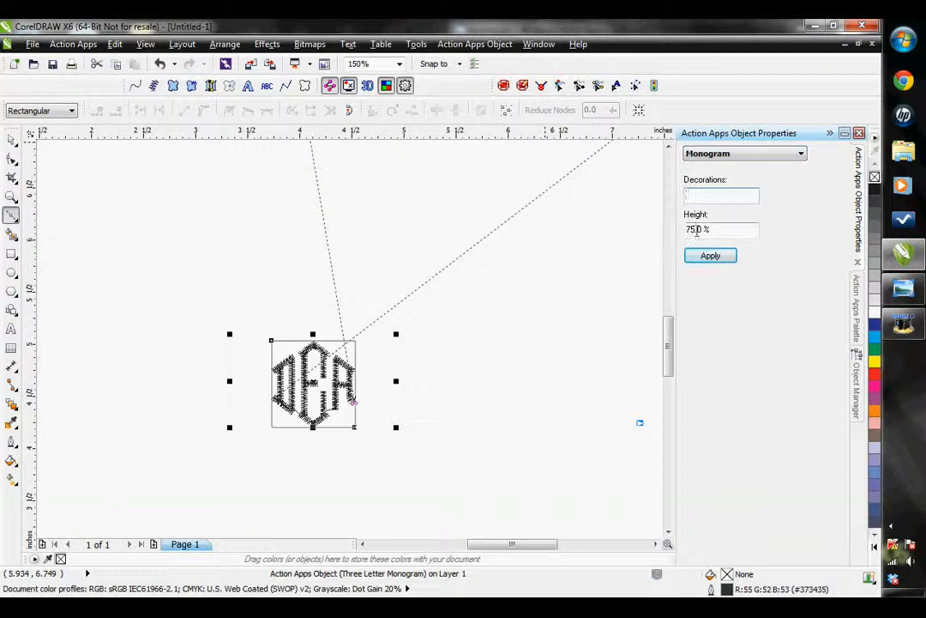
scroll(298, 389, "up", 2)
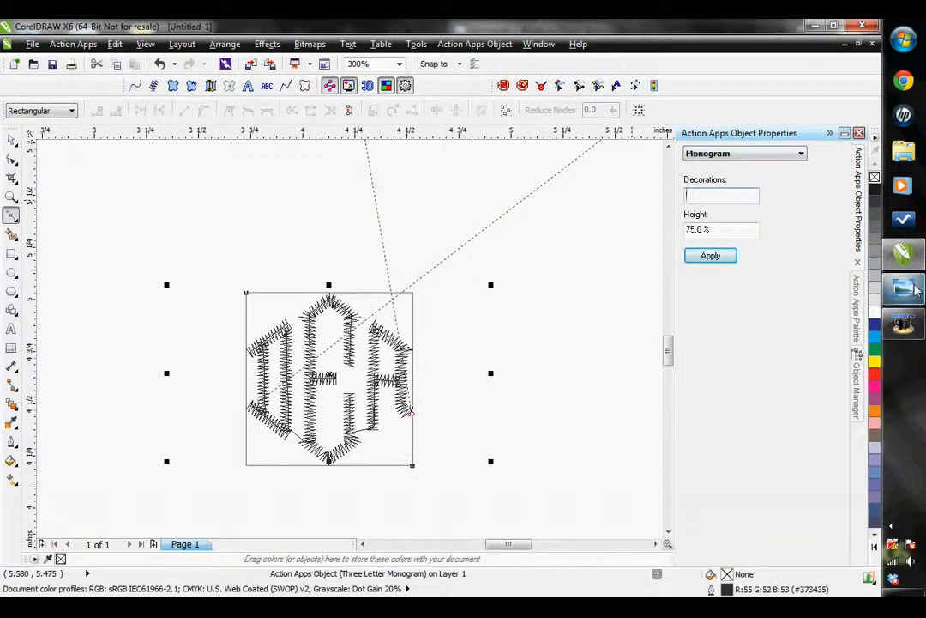
mouse_move(916, 292)
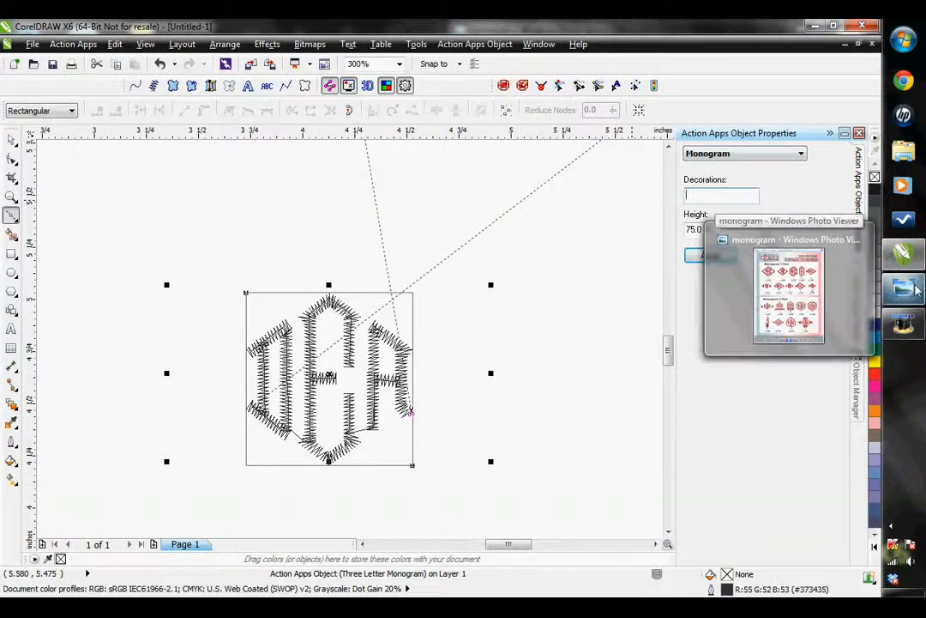
left_click(777, 258)
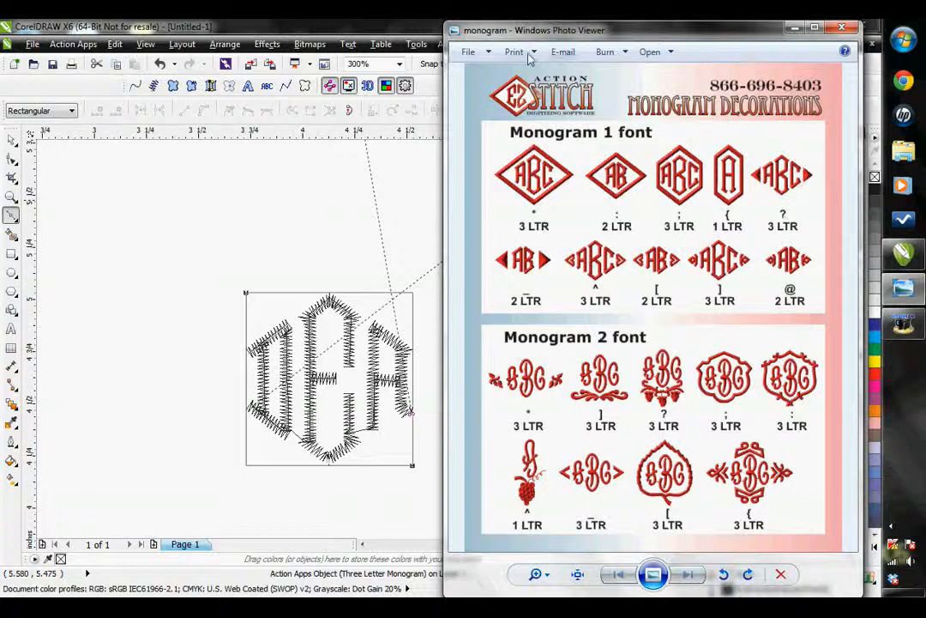
left_click(341, 28)
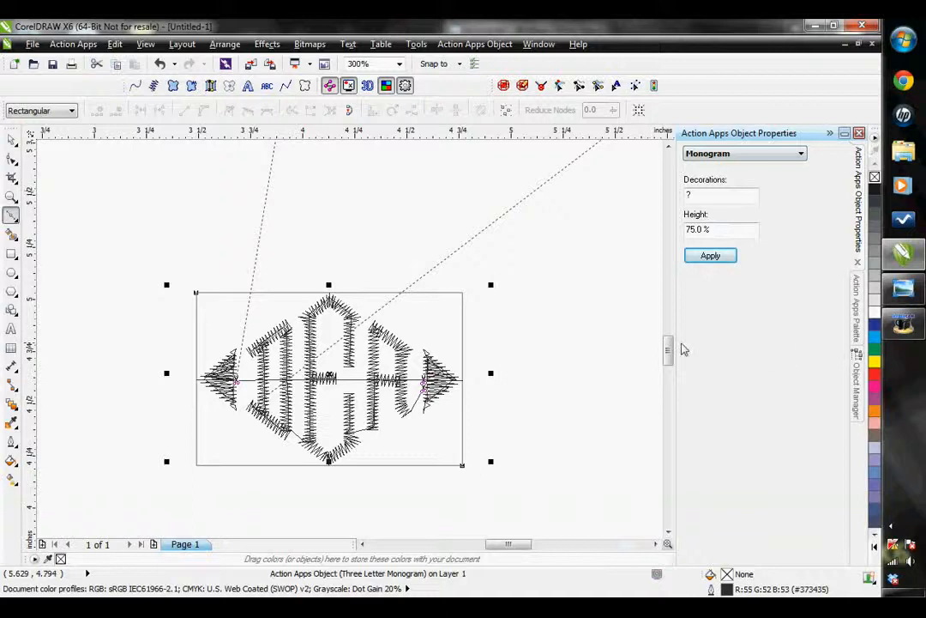
Move the monogram up and to the left so it sits just below the Action text
scroll(584, 358, "down", 8)
left_click(11, 137)
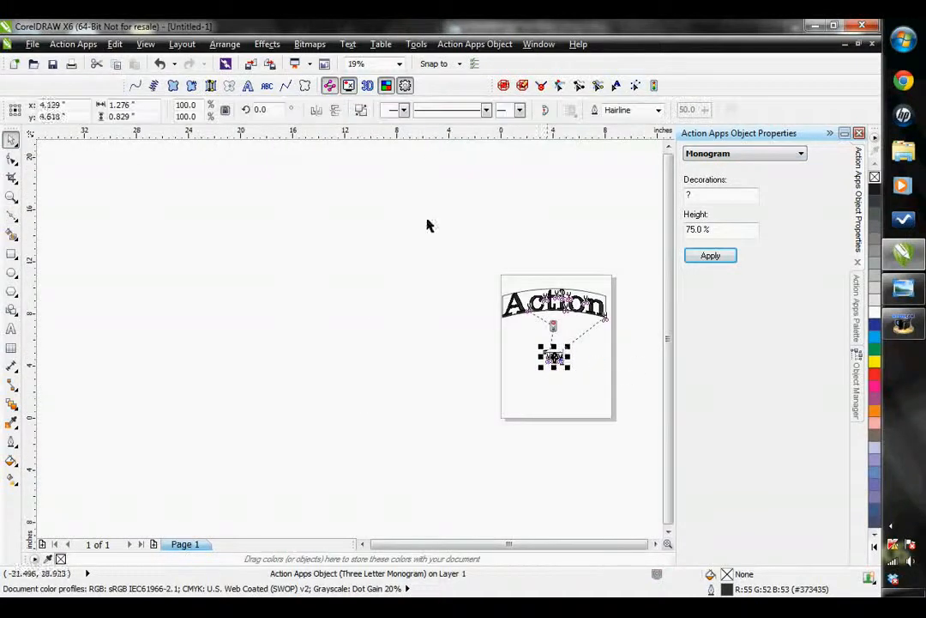
left_click_drag(554, 357, 539, 326)
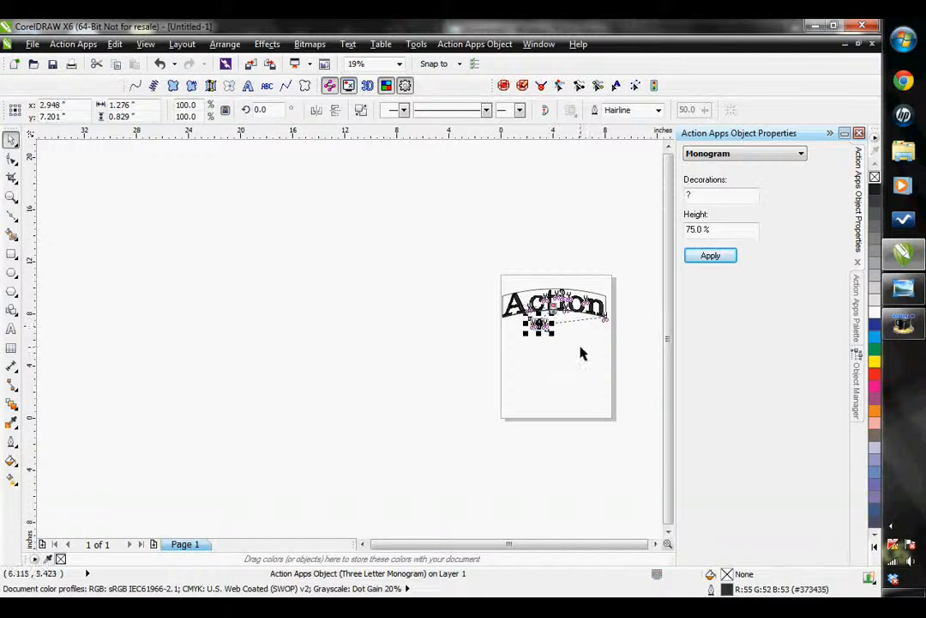
Draw a circle about 4.6 inches across on the page below the monogram and convert it into embroidery text
left_click(10, 273)
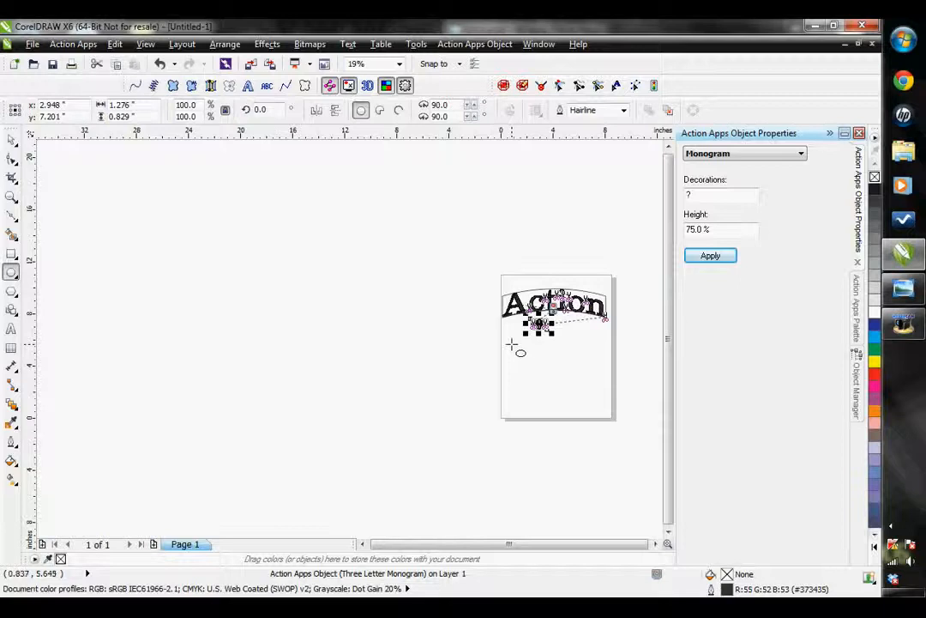
left_click_drag(511, 344, 572, 404)
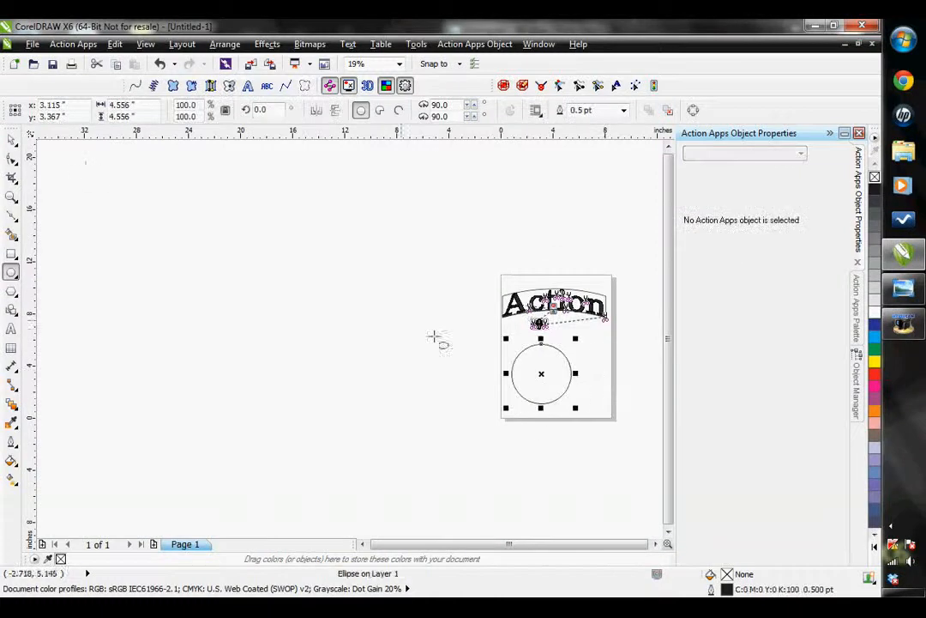
left_click(248, 89)
Move the circular text about 0.9 inches right and 0.8 inches down, and change its wording to Action Illustrated
scroll(560, 375, "up", 2)
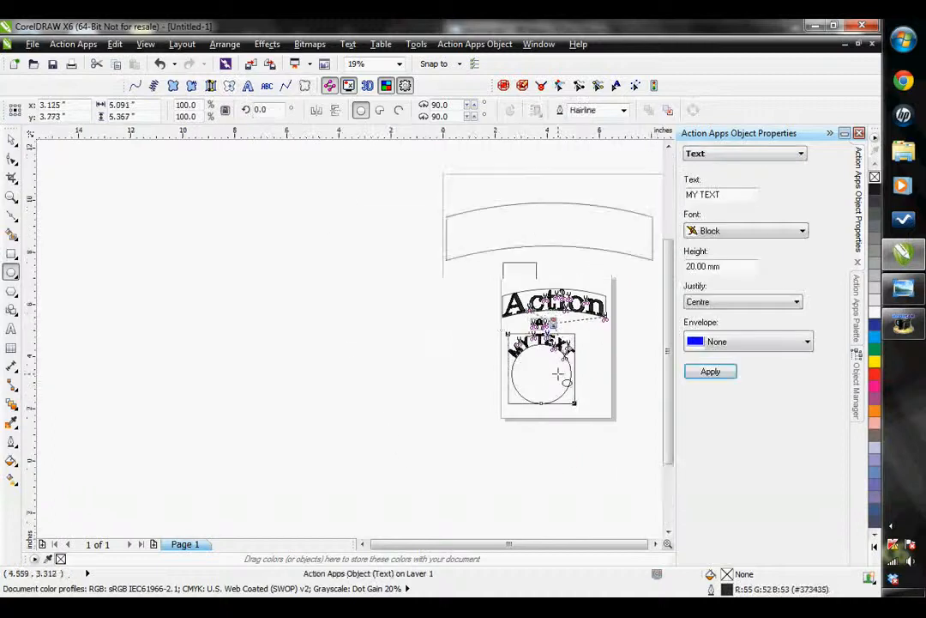
left_click_drag(494, 351, 537, 394)
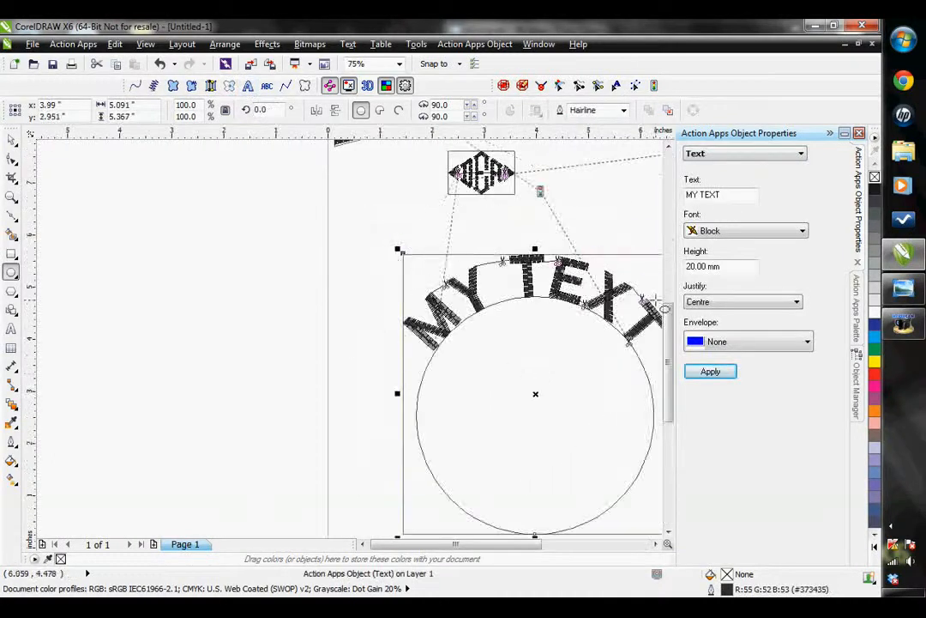
left_click_drag(725, 195, 678, 210)
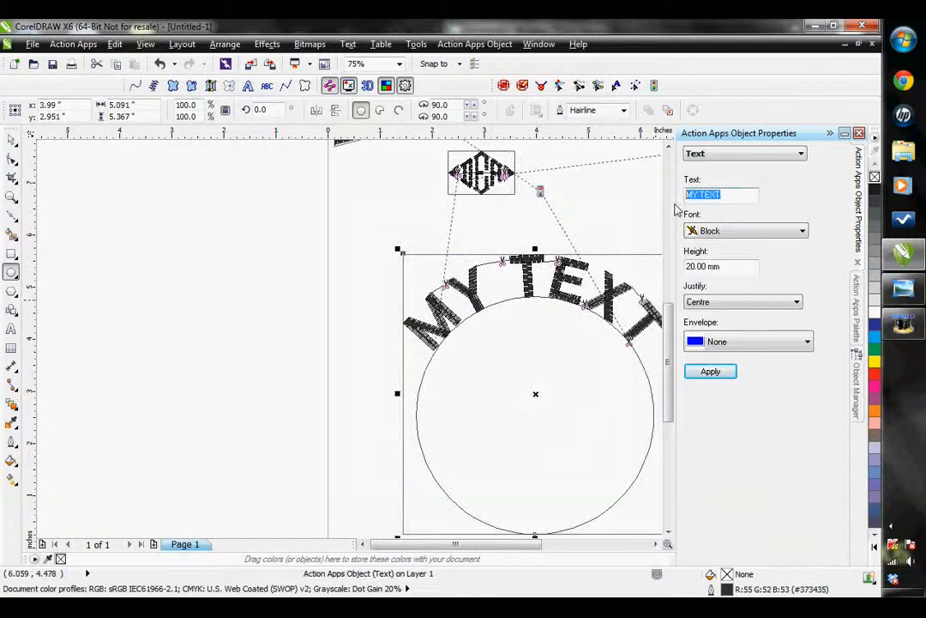
type("Action Illustr")
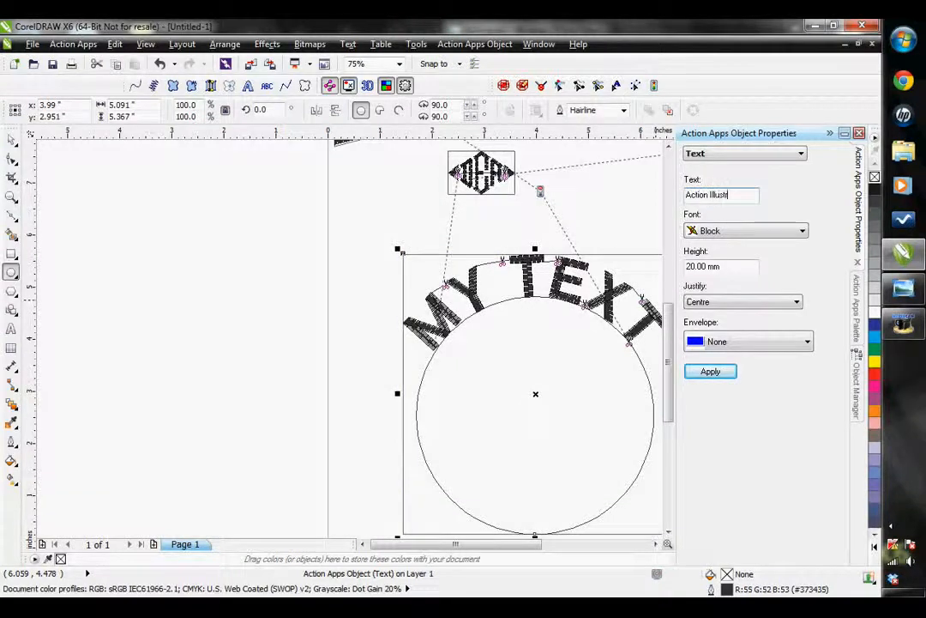
type("ated")
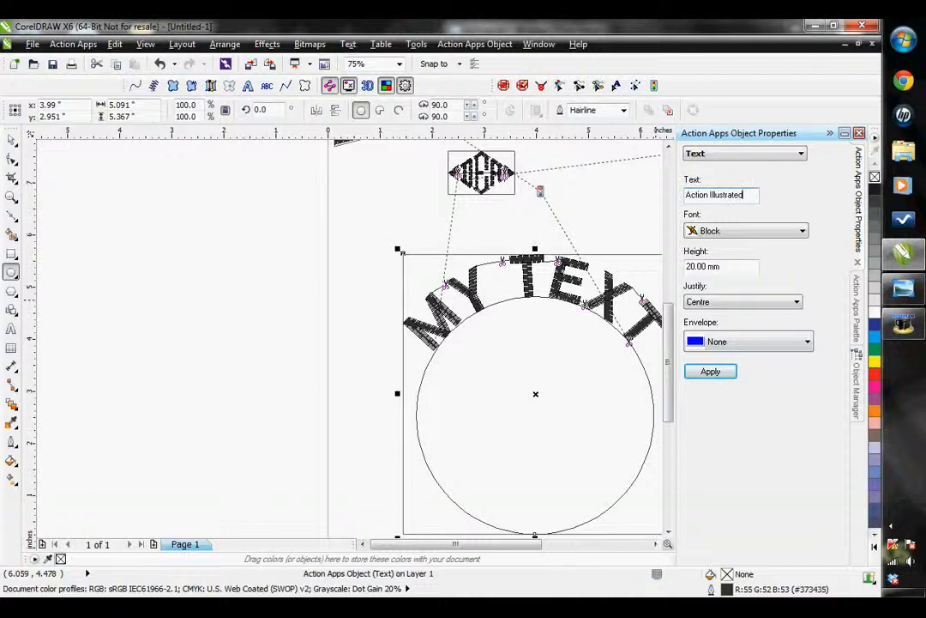
left_click(709, 372)
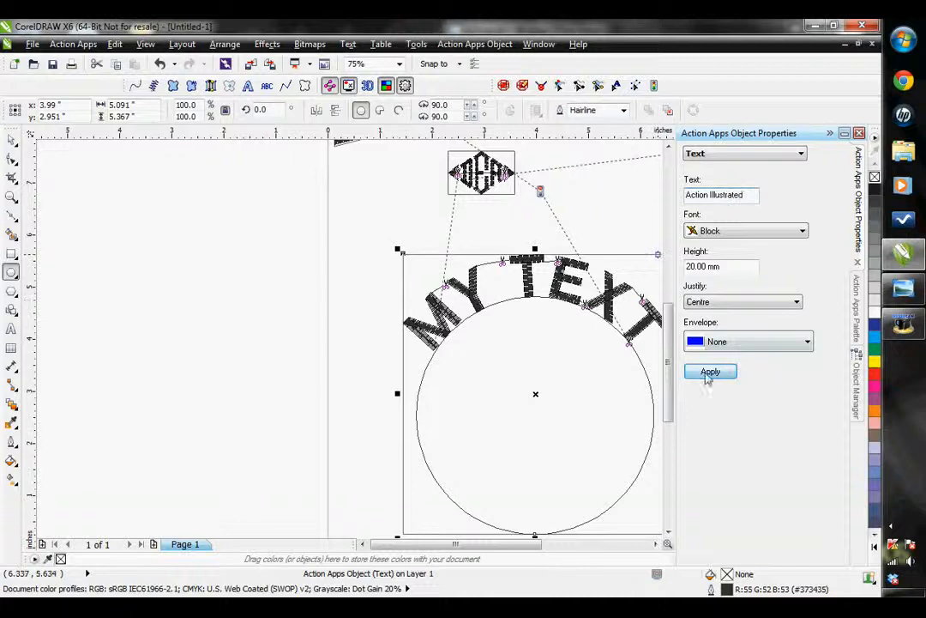
Draw a second circle about 5.5 inches across beside the page, from its lower edge upward, and convert it into embroidery text
left_click(655, 543)
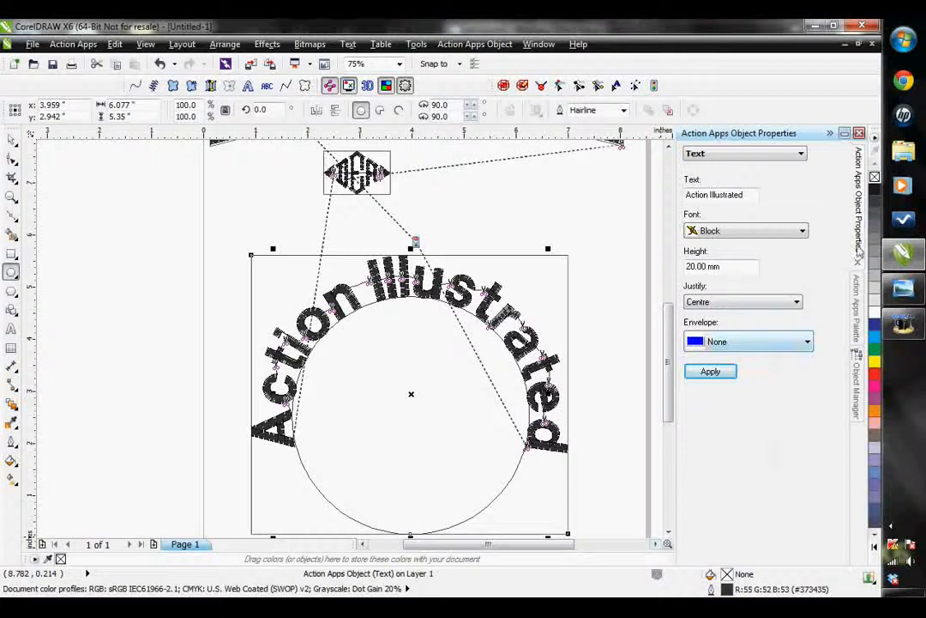
scroll(652, 280, "down", 1)
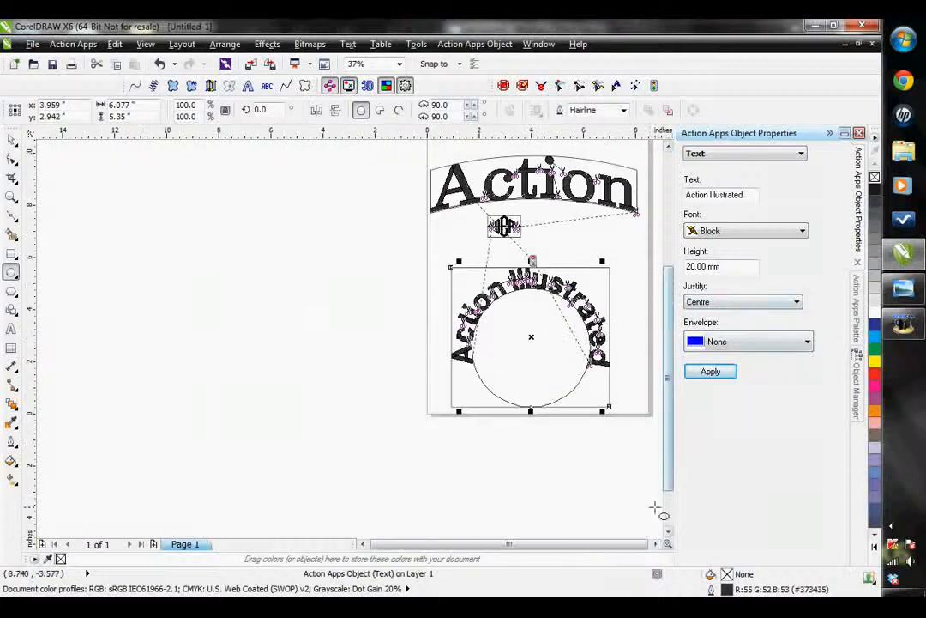
left_click(655, 544)
left_click(656, 544)
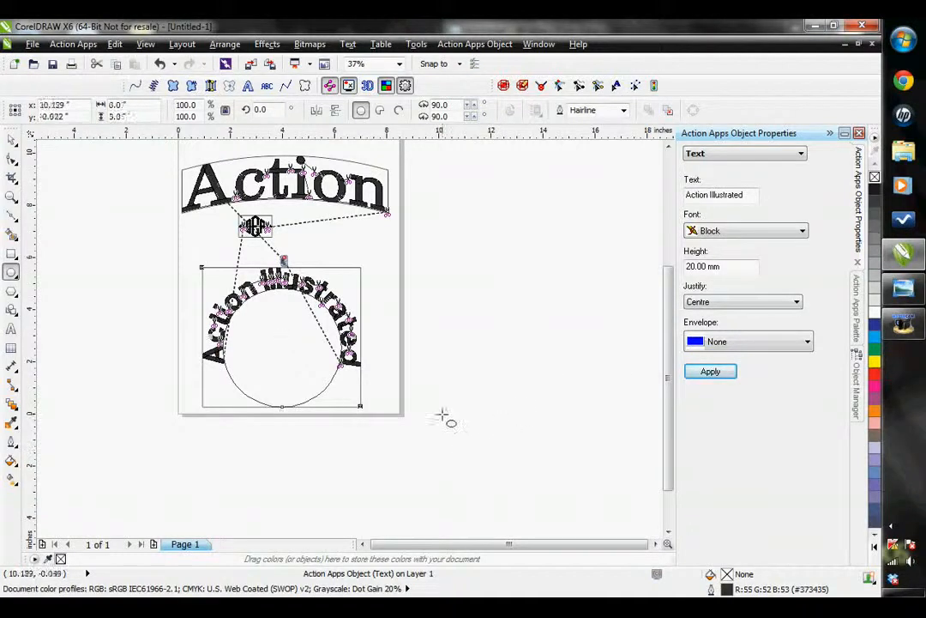
left_click_drag(443, 416, 590, 269)
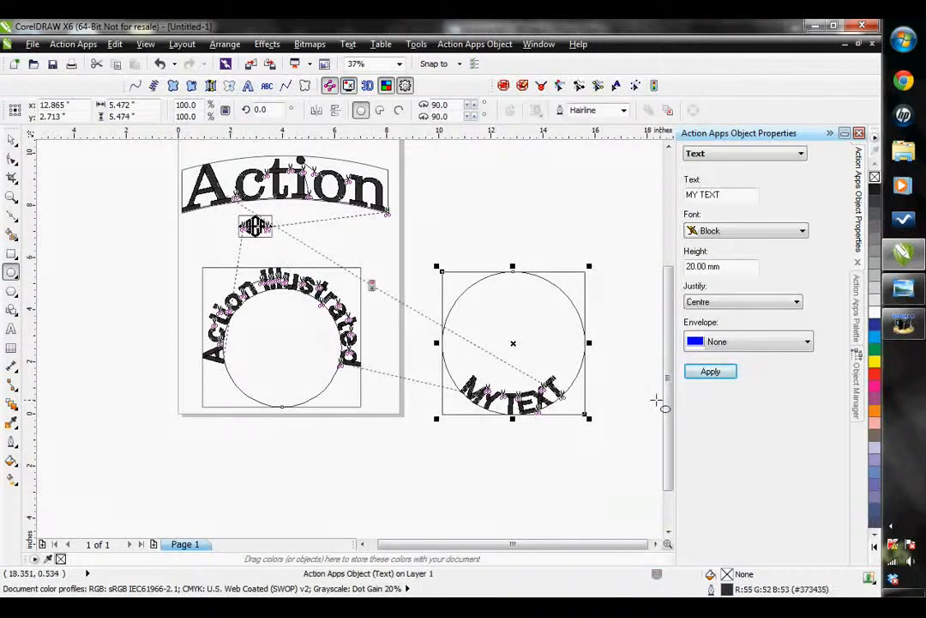
Try spreading out the MY TEXT lettering on the second circle by adding spaces between its letters
scroll(500, 399, "up", 1)
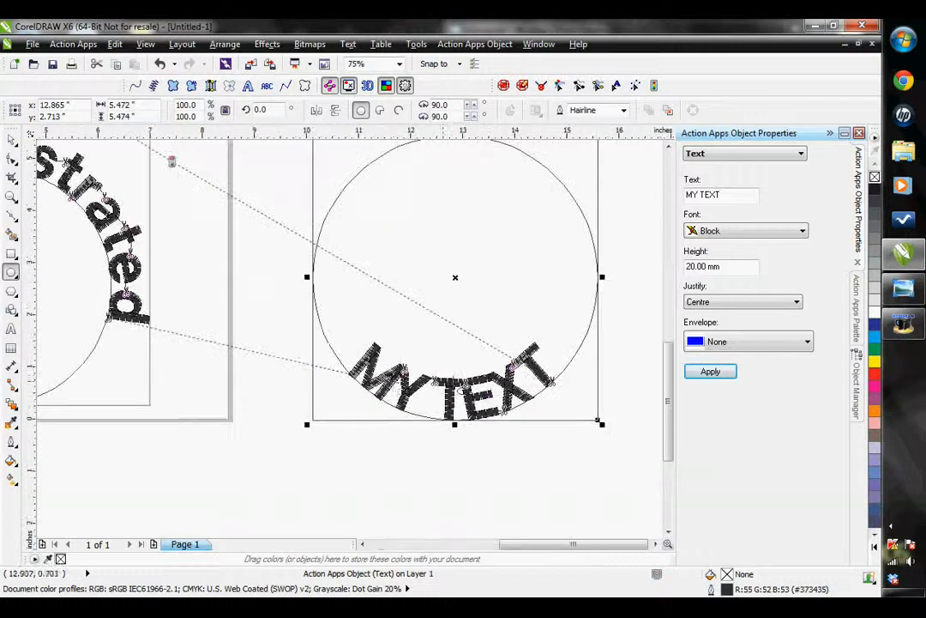
scroll(500, 399, "up", 1)
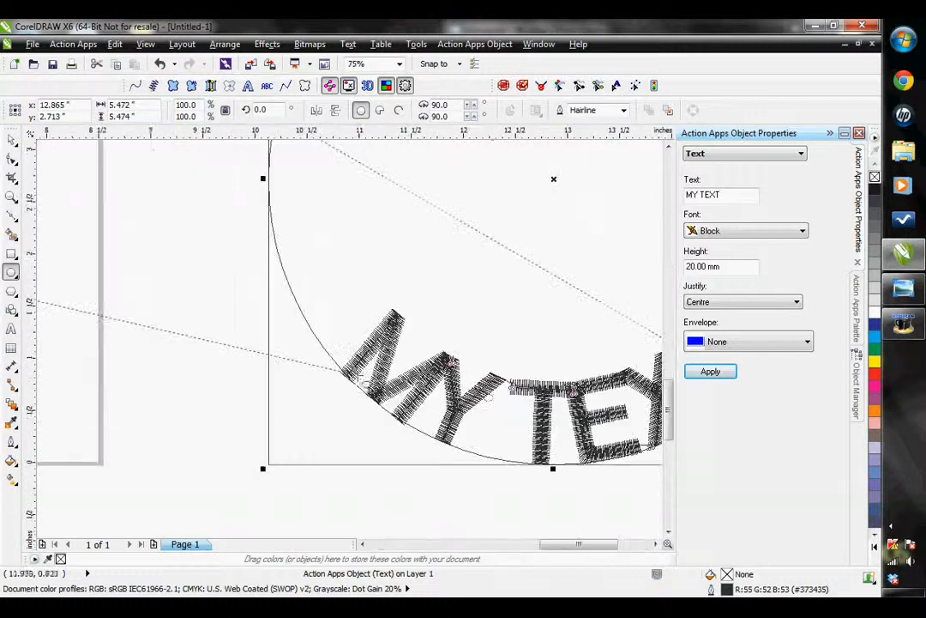
left_click(657, 545)
left_click(656, 545)
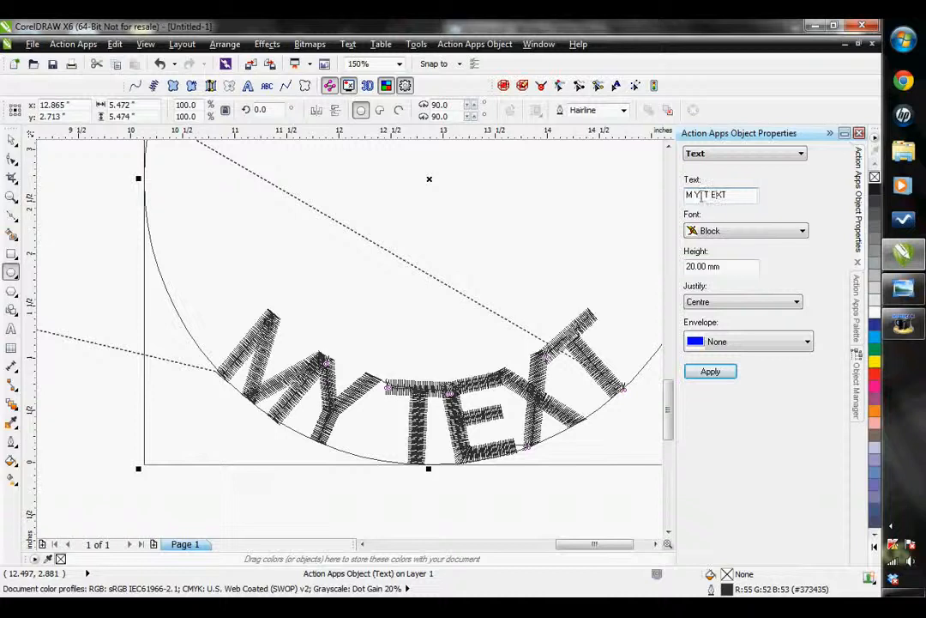
left_click(711, 371)
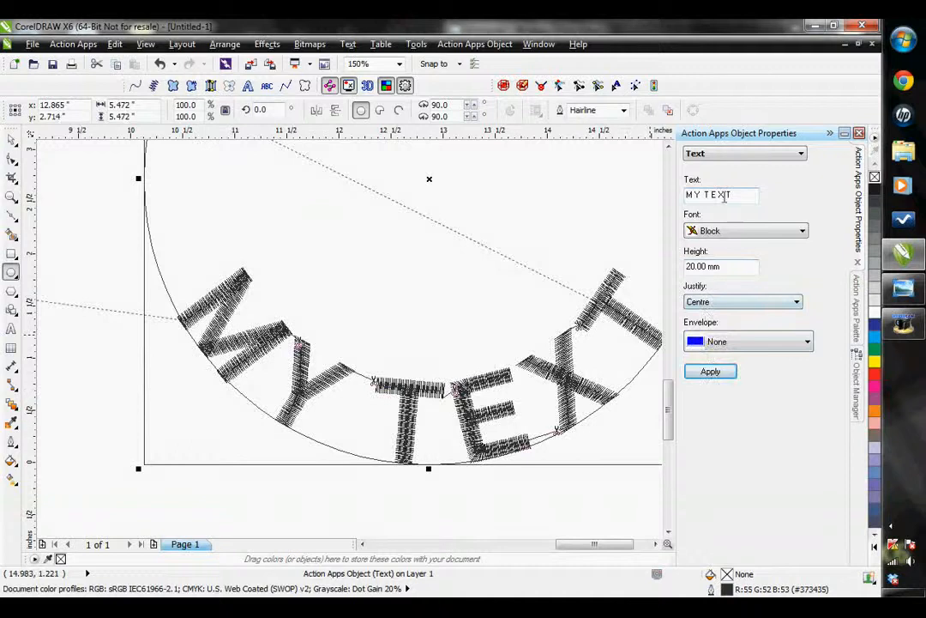
Restore the second circle's wording to MY TEXT and insert kerning marks after the M, making it M>>>Y TEXT
left_click_drag(724, 197, 686, 196)
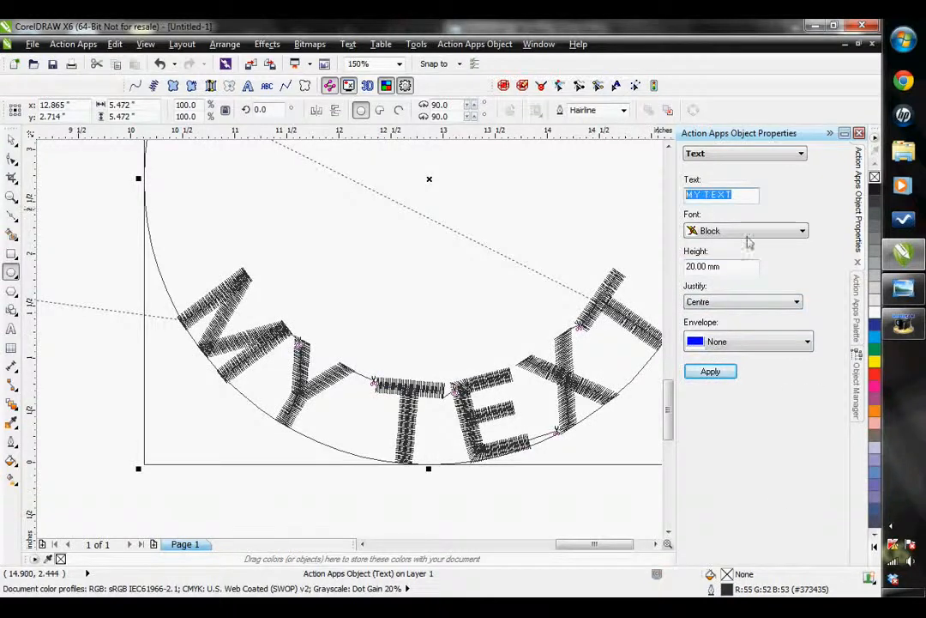
left_click(694, 196)
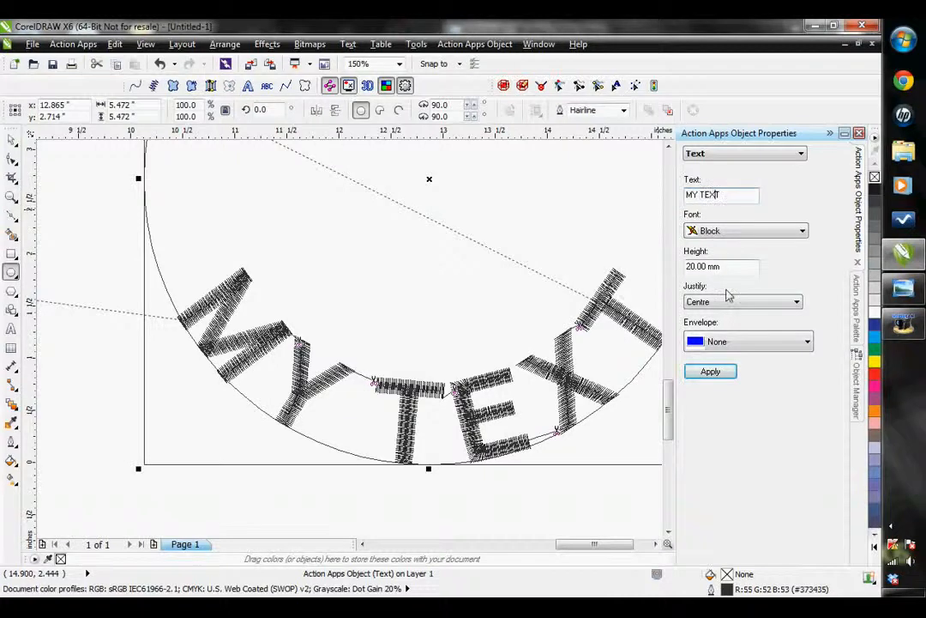
left_click(711, 372)
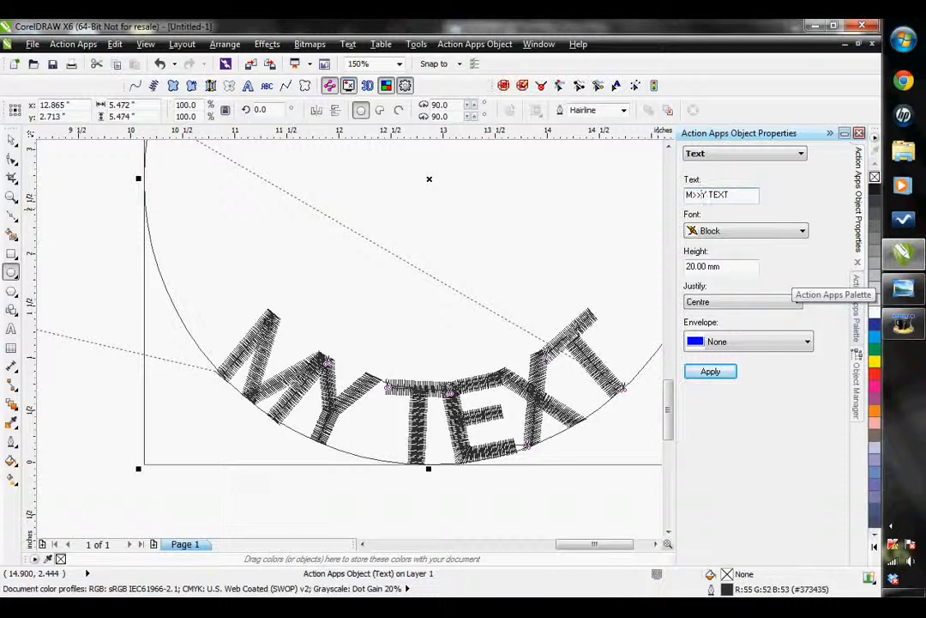
left_click(727, 373)
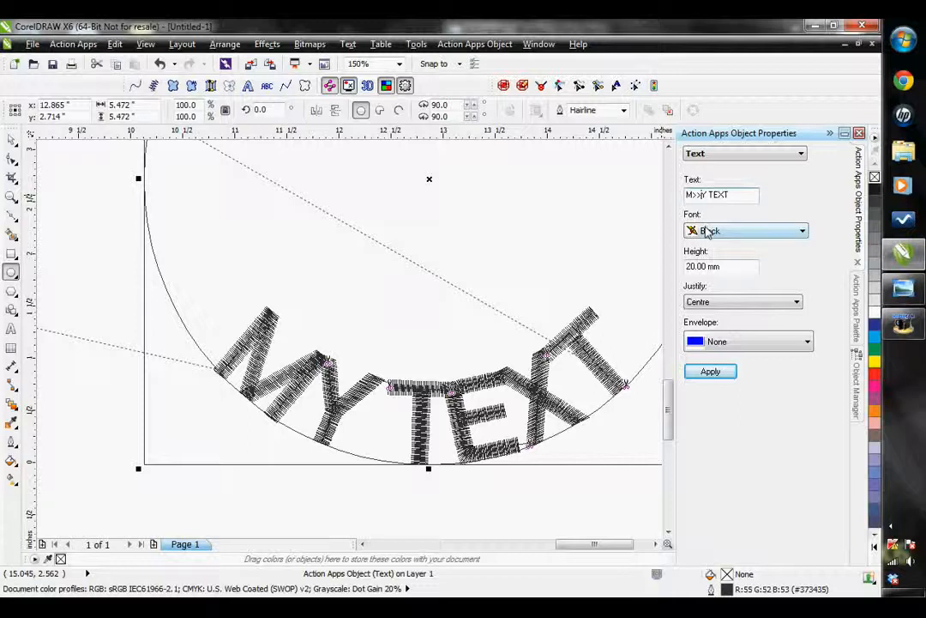
type(">")
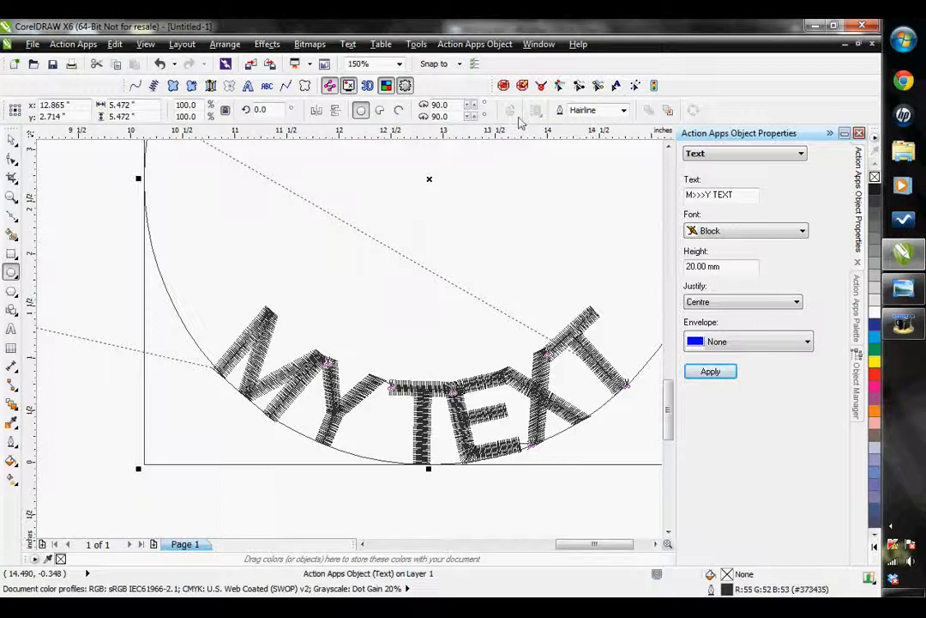
With the Text Edit Tool, slide the final T, X and E individually further right along the circle to widen their spacing
left_click(617, 86)
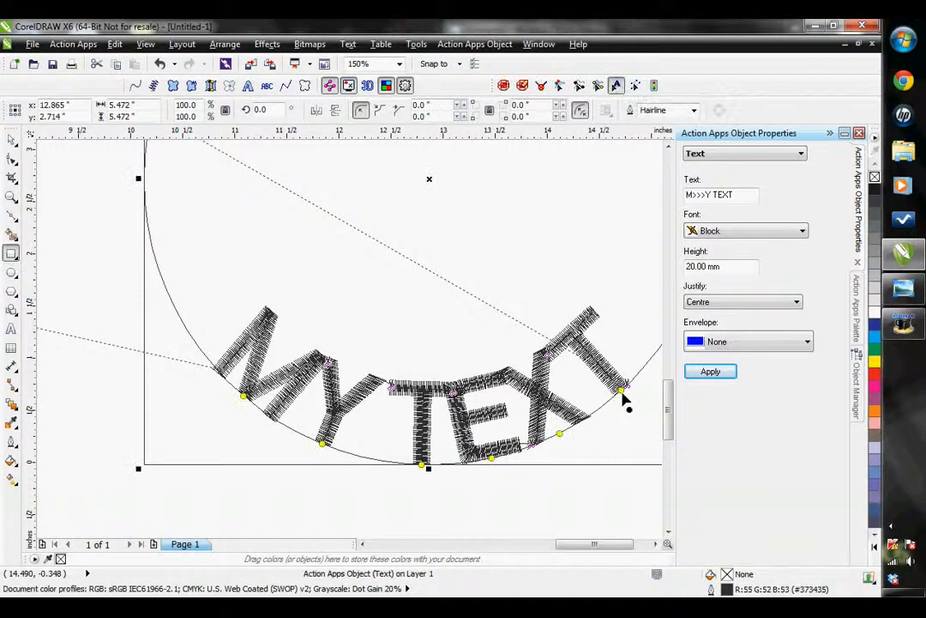
left_click_drag(621, 391, 649, 366)
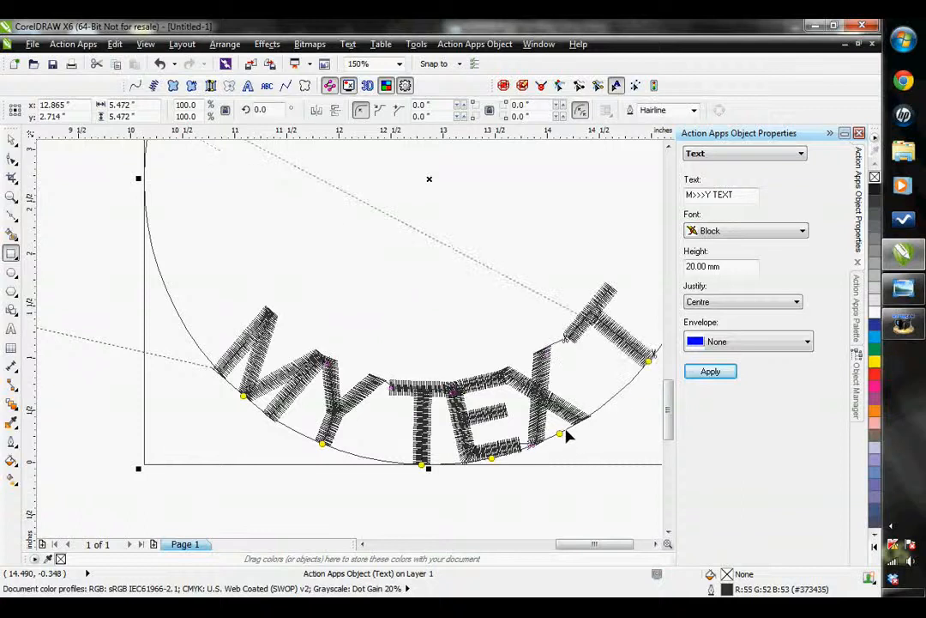
left_click_drag(576, 428, 573, 426)
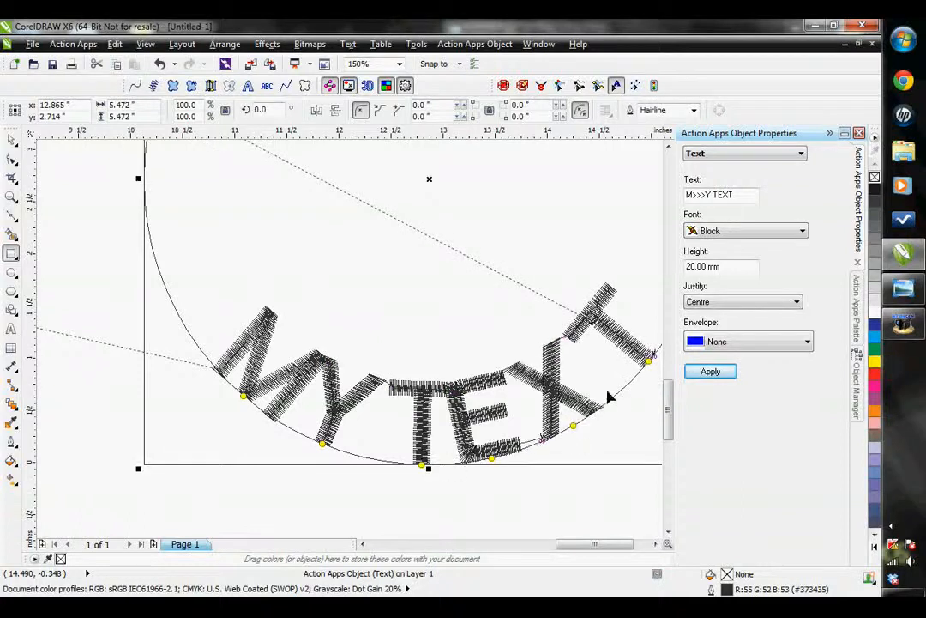
left_click_drag(649, 364, 663, 345)
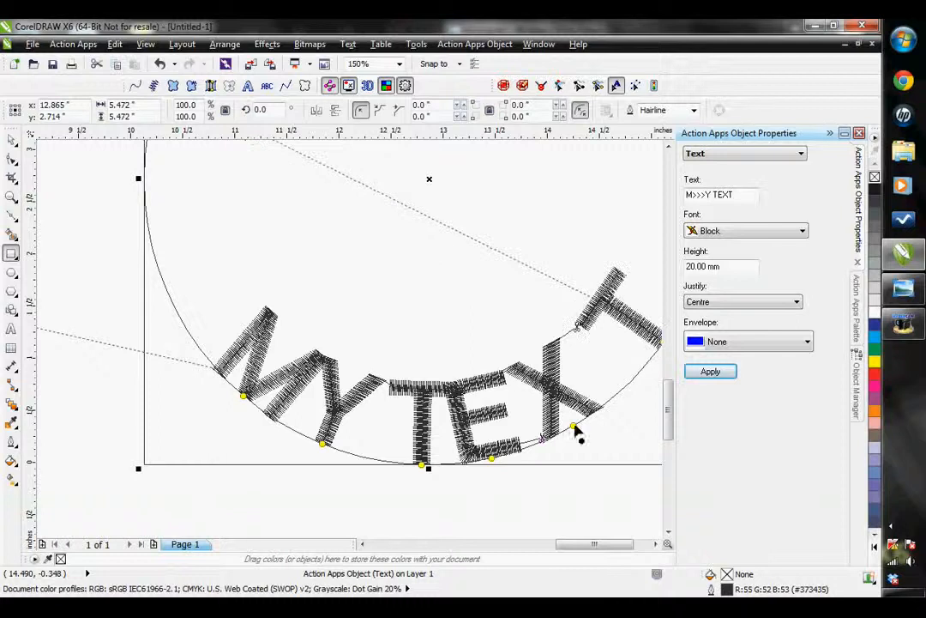
left_click_drag(596, 418, 592, 415)
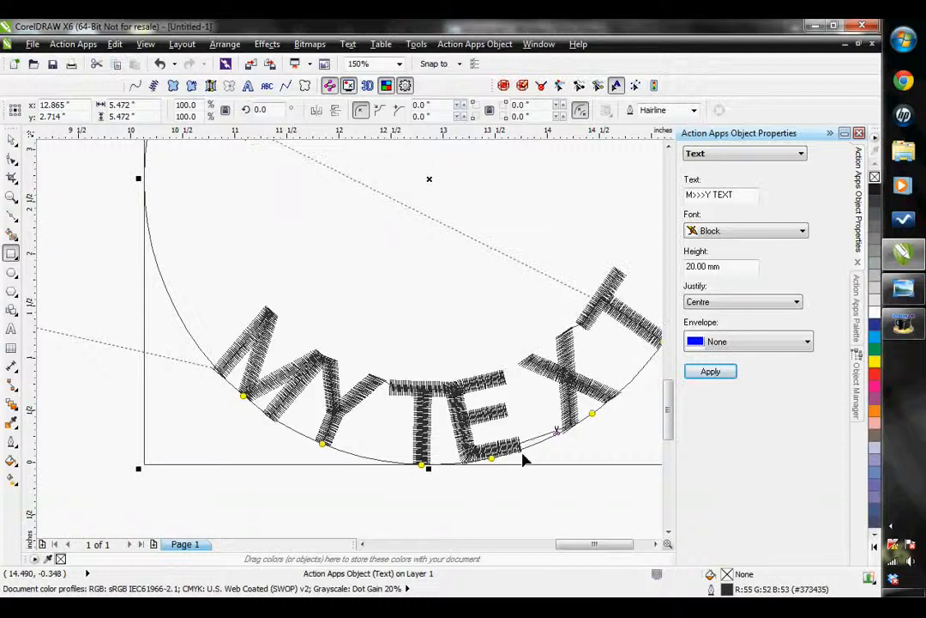
mouse_move(505, 460)
left_mouse_down()
mouse_move(520, 452)
mouse_move(512, 458)
left_mouse_up()
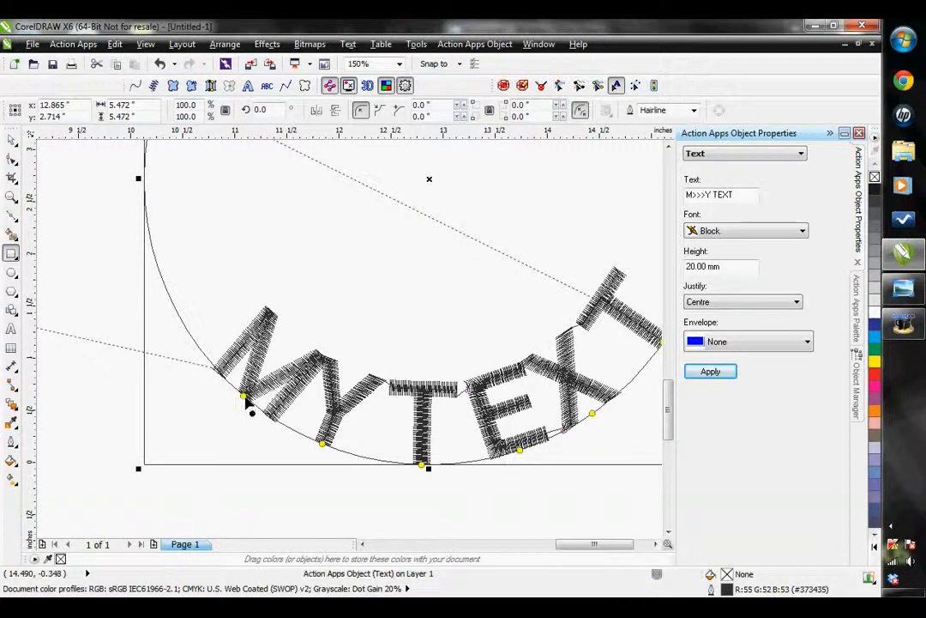
Slide the M and Y individually further left and up along the circle to spread out the first word
left_click_drag(232, 393, 206, 354)
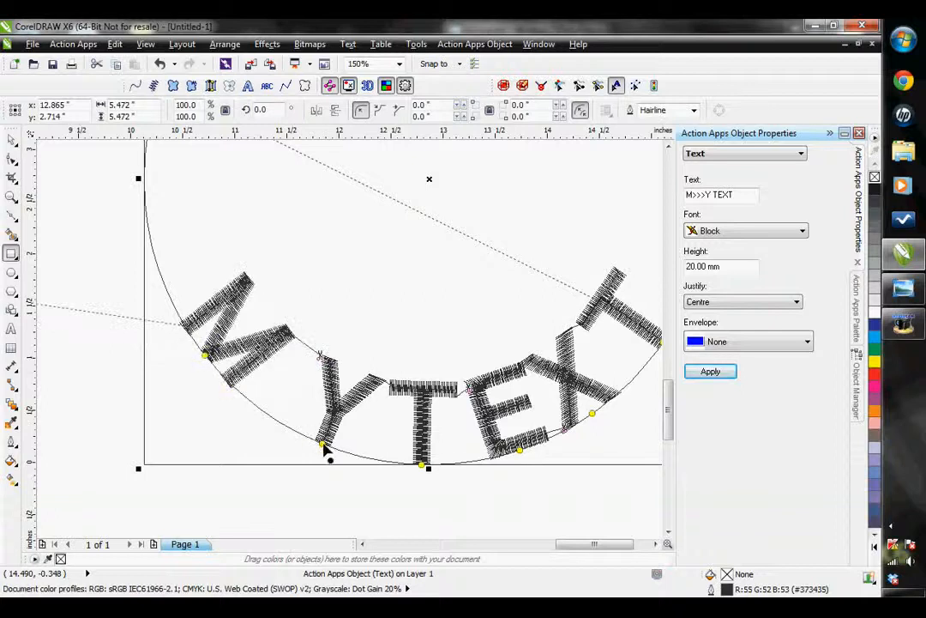
left_click_drag(322, 447, 288, 430)
scroll(137, 295, "down", 2)
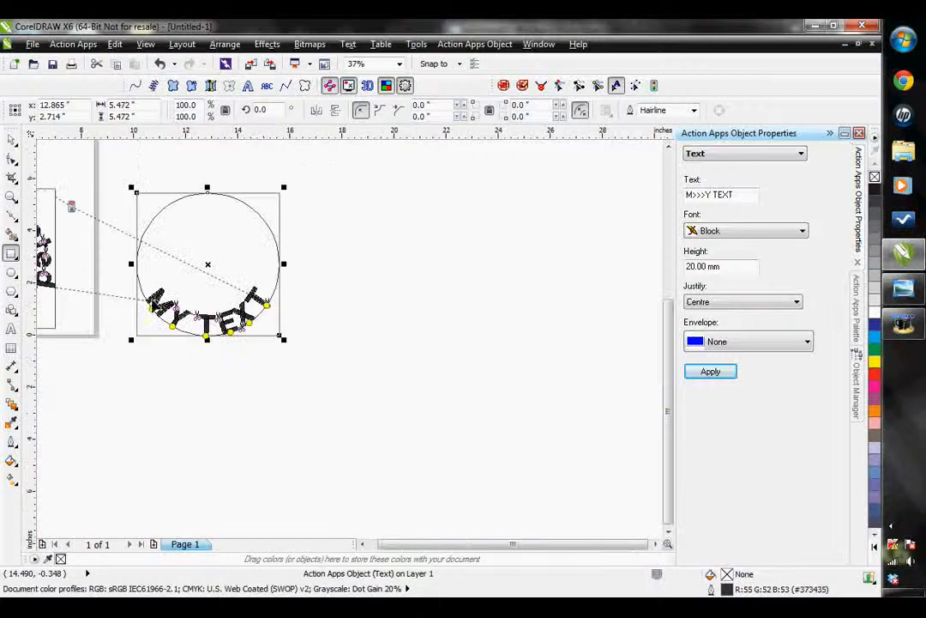
double_click(11, 195)
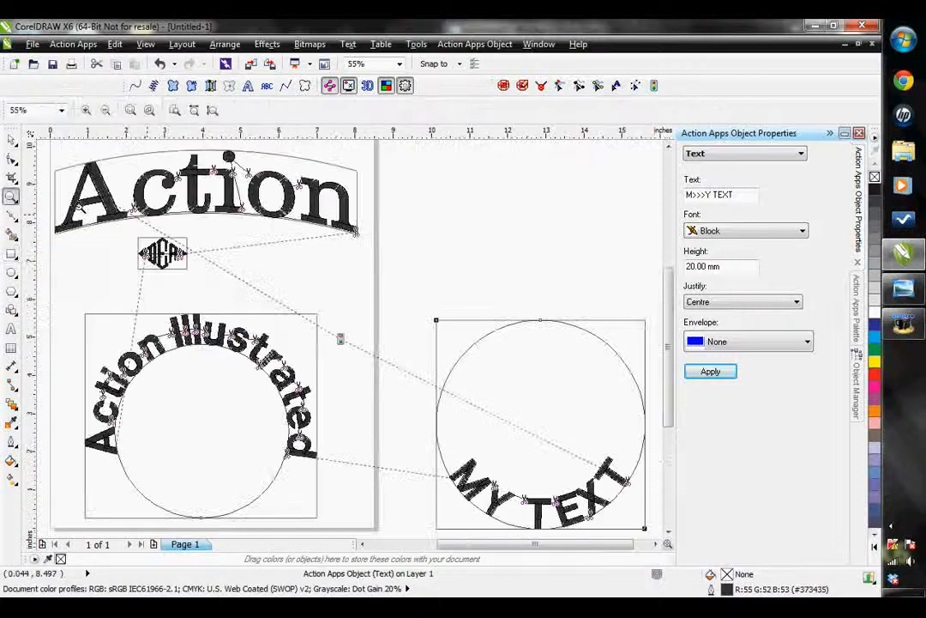